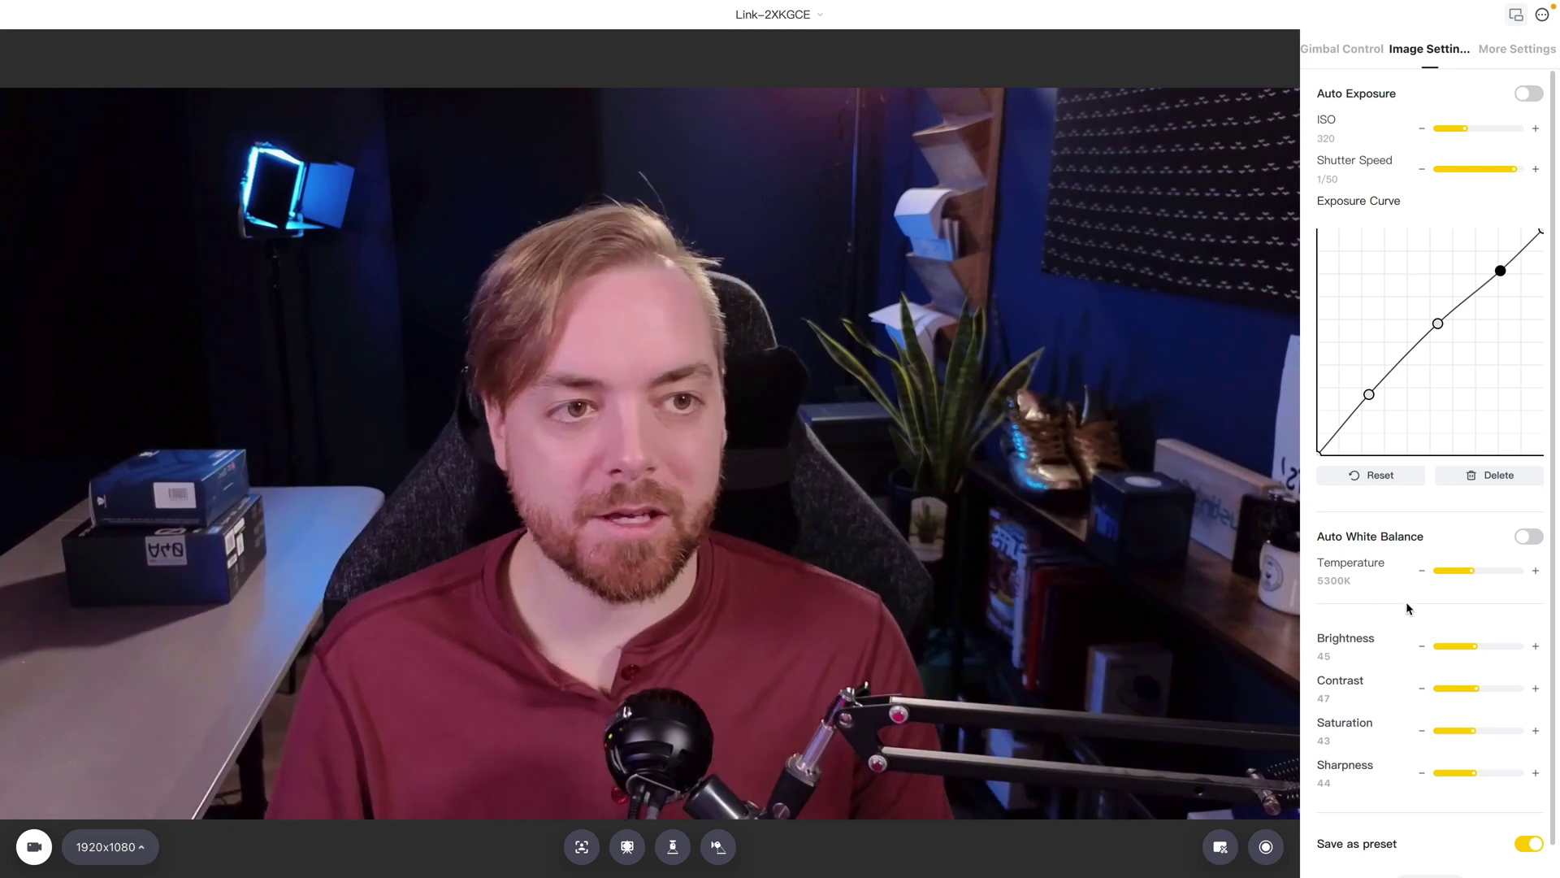
# - Show the Gimbal Control page with pan/tilt, zoom and the saved preset Position 1
pyautogui.click(1349, 50)
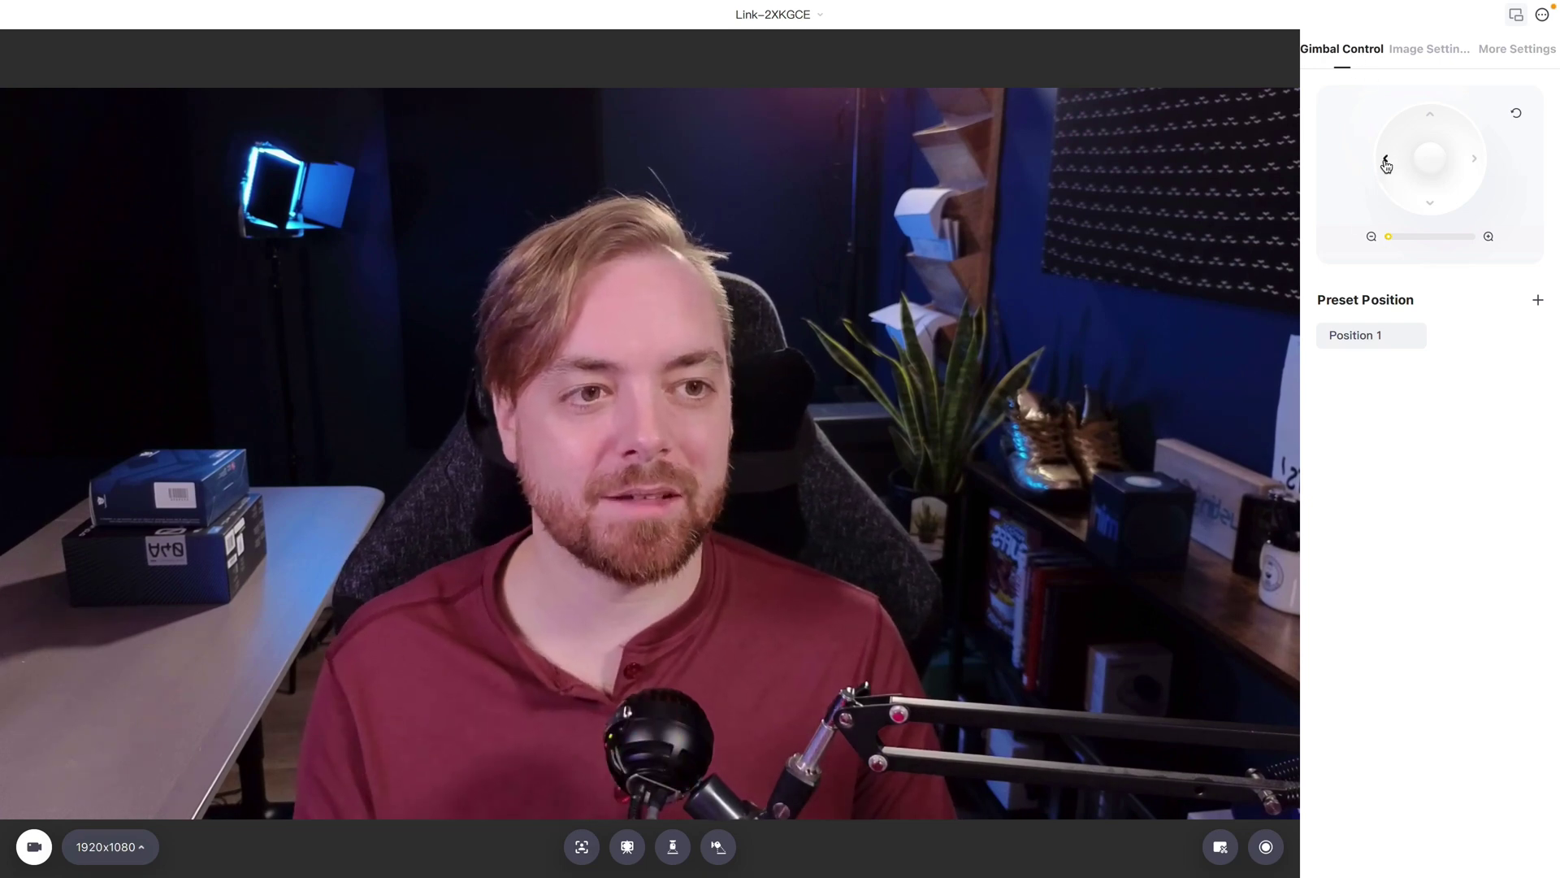
# - Pan the camera left and back toward centre, then zoom in slightly on the subject
pyautogui.moveTo(1416, 158)
pyautogui.mouseDown()
pyautogui.moveTo(1380, 163)
pyautogui.moveTo(1472, 164)
pyautogui.moveTo(1392, 156)
pyautogui.mouseUp()
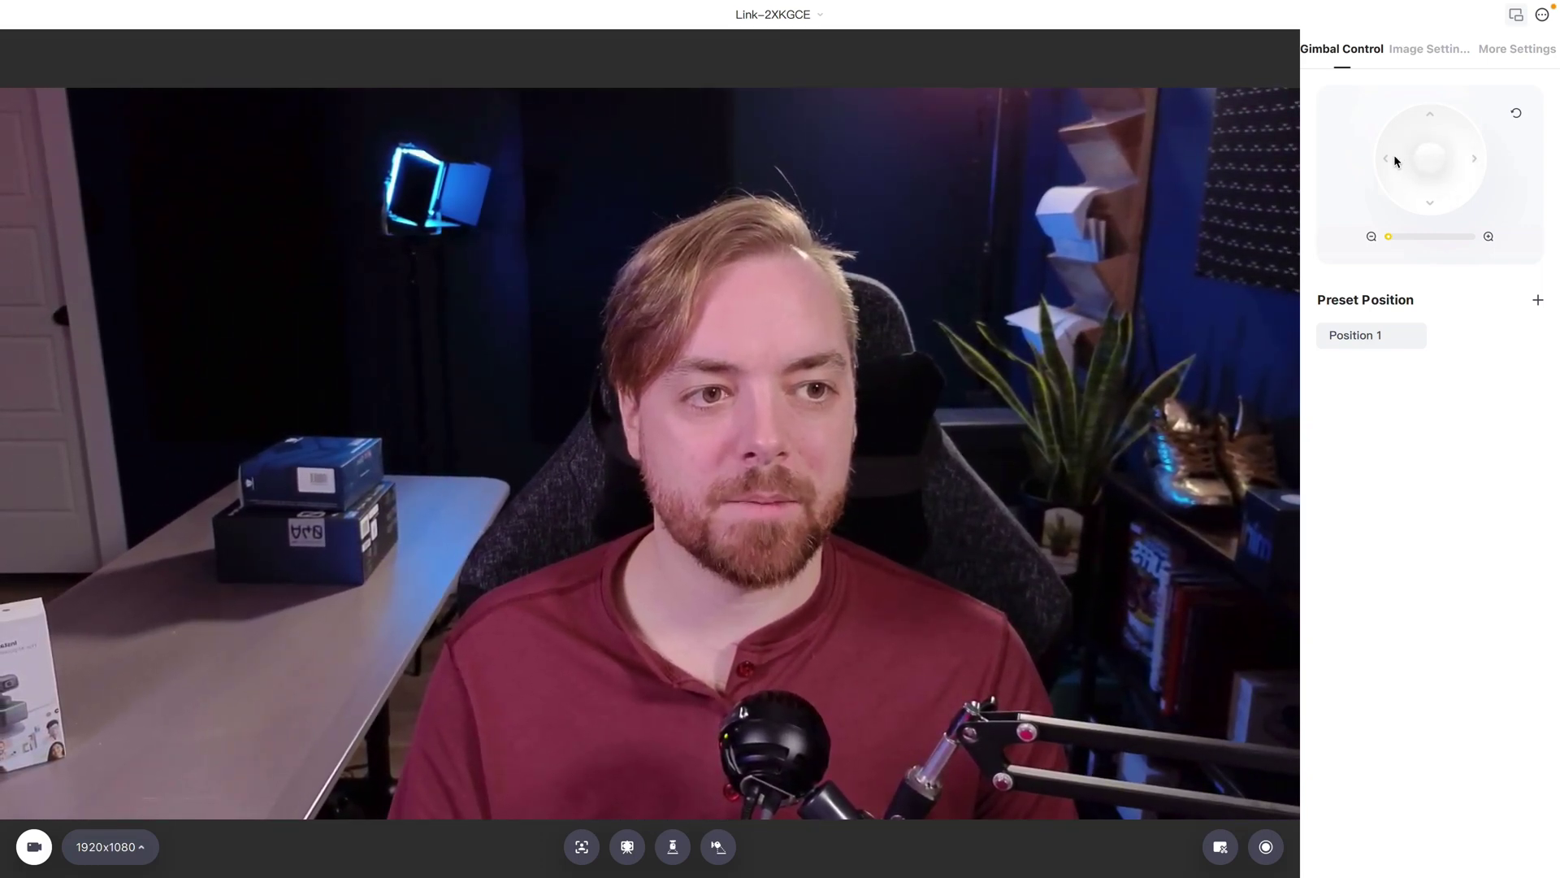
pyautogui.click(1387, 162)
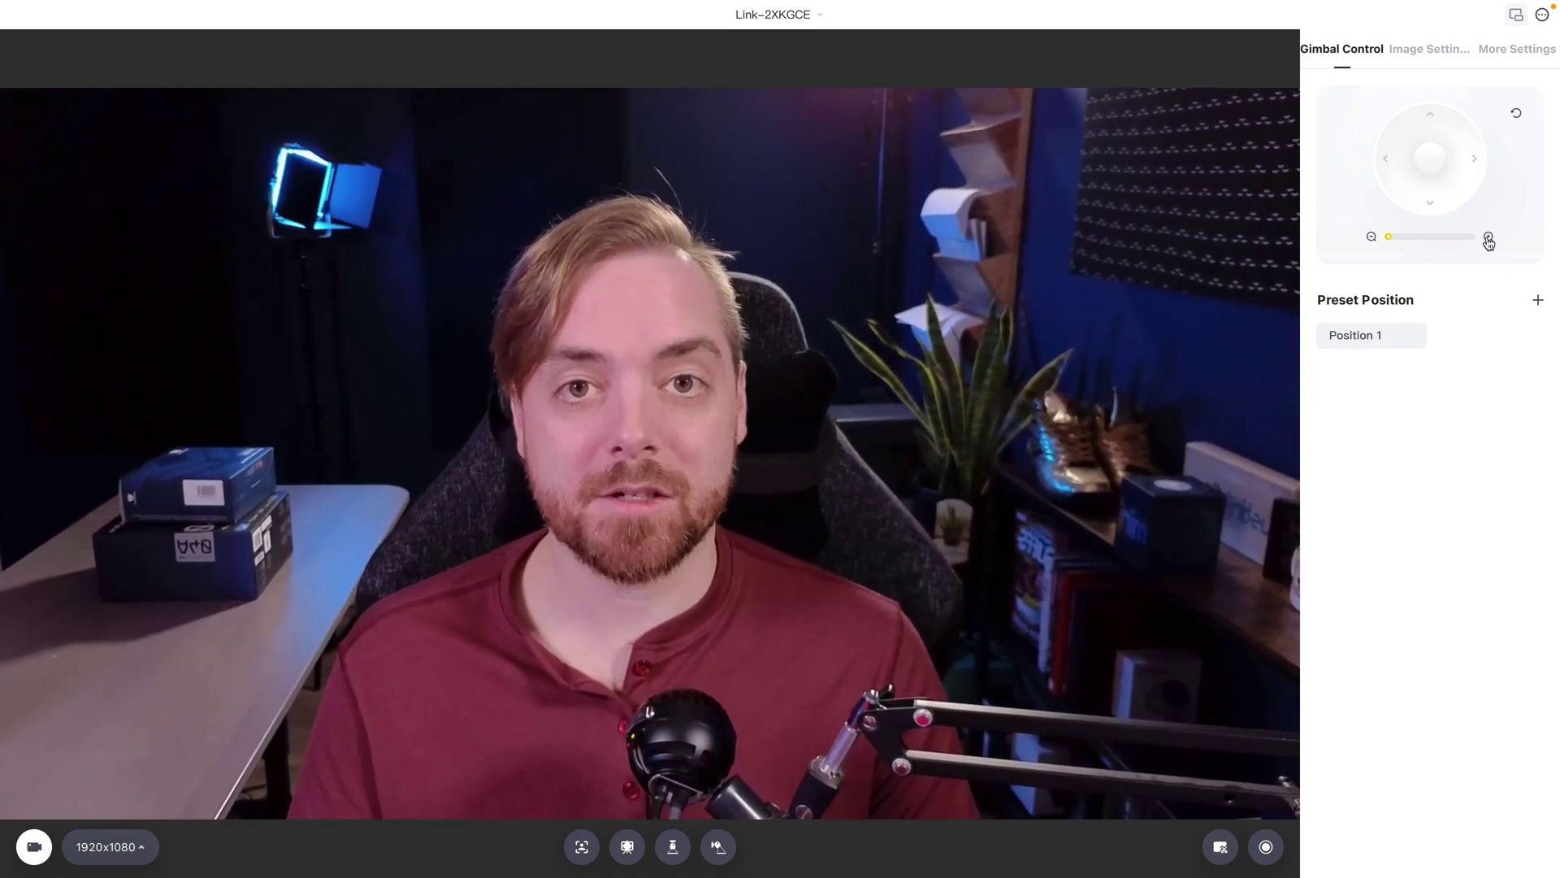
pyautogui.click(1488, 238)
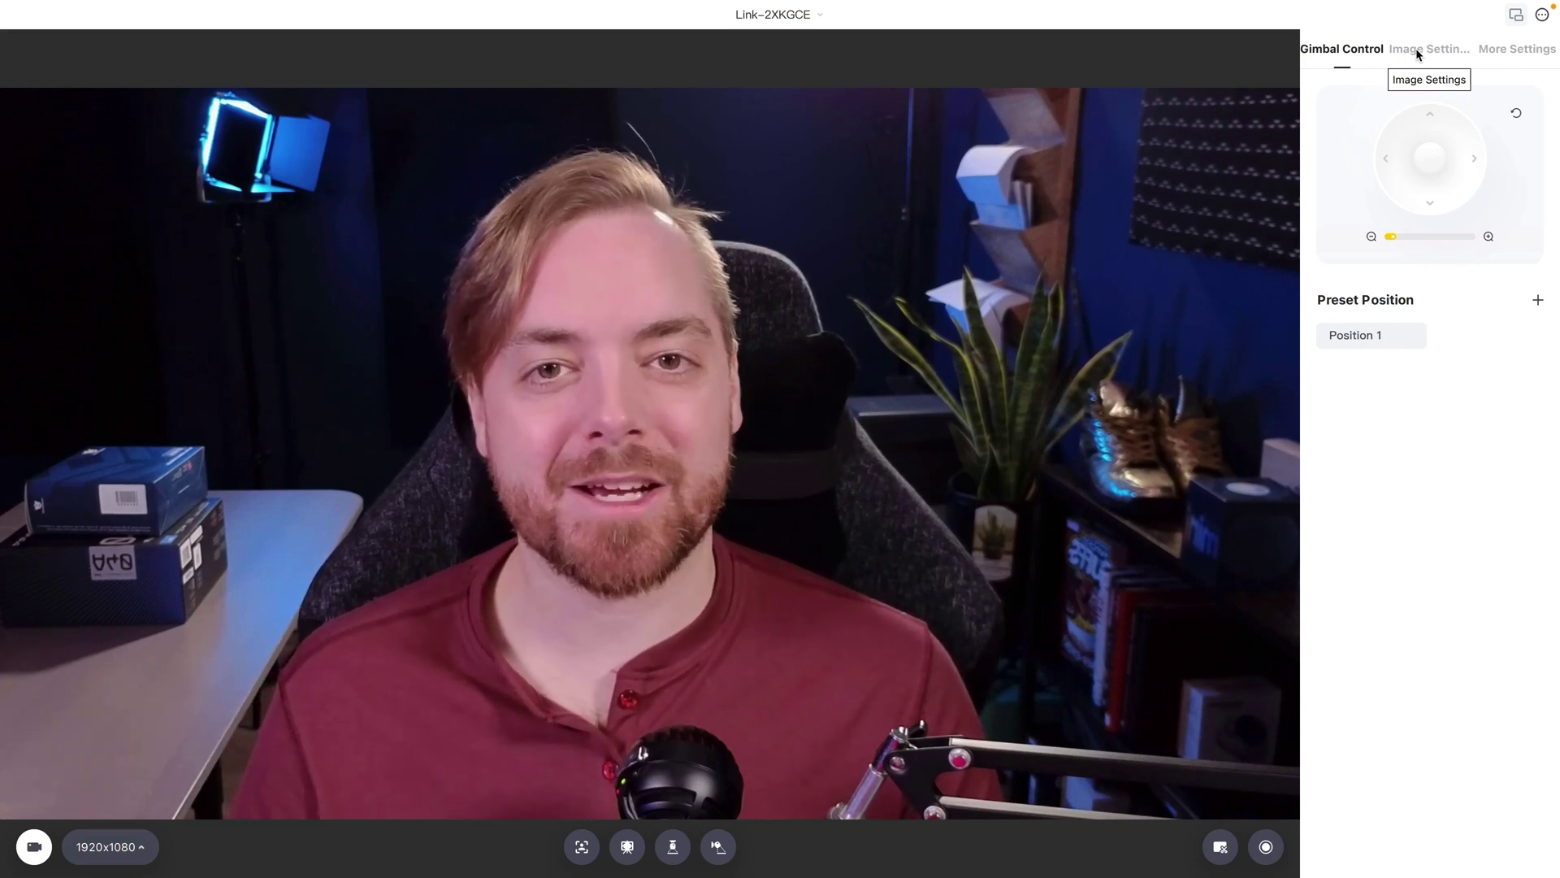
# - Show the More Settings page with gesture, tracking, AI Zoom, focus and HDR options
pyautogui.click(1504, 49)
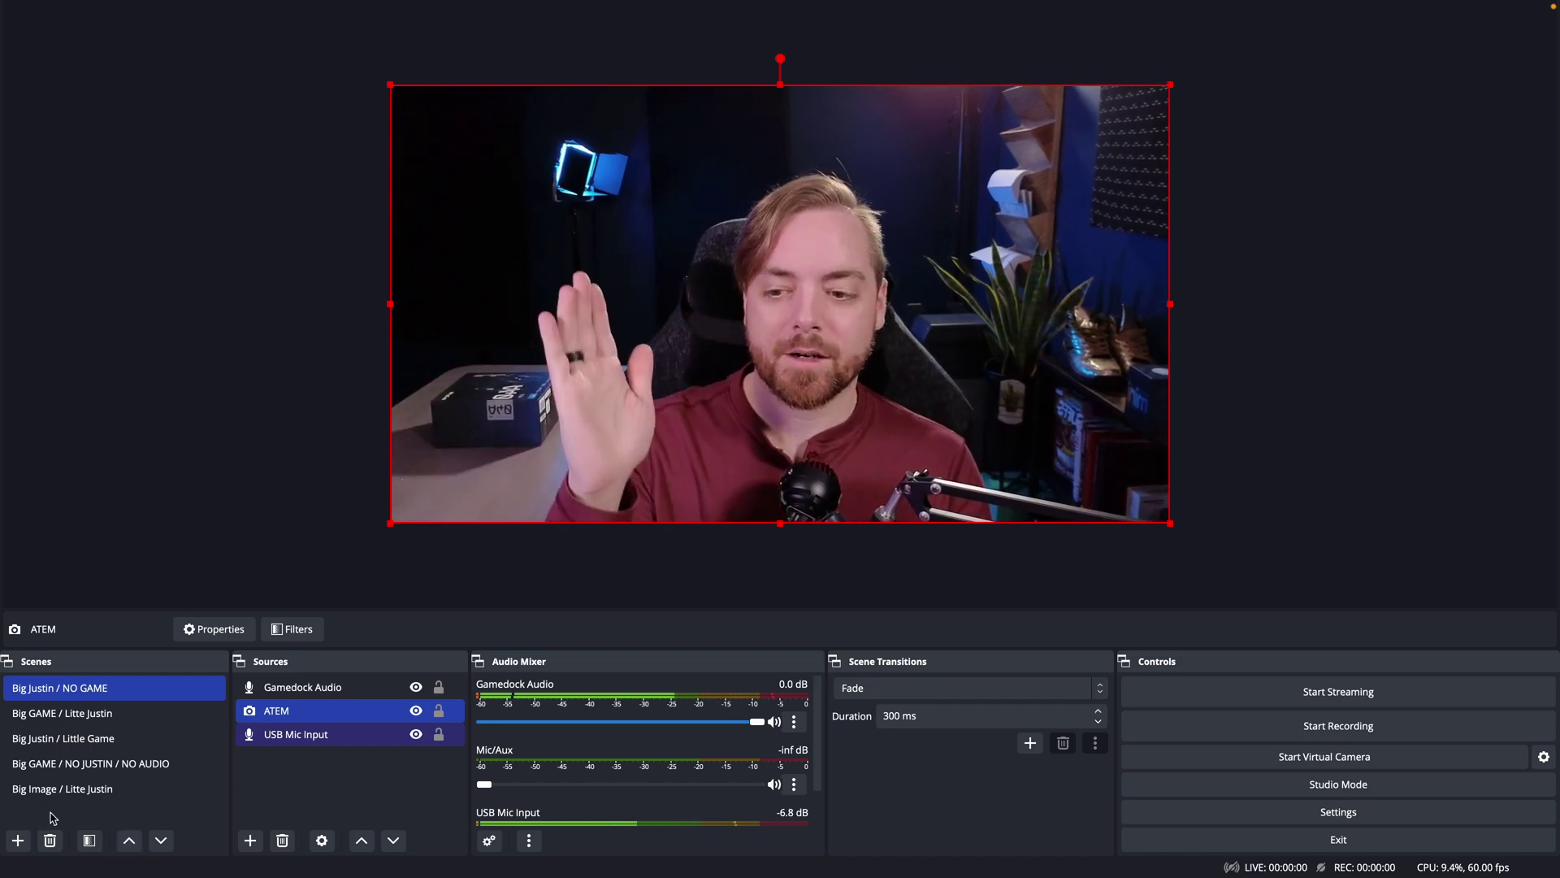
# - Switch OBS to the Big GAME / Litte Justin scene with the webcam inset
pyautogui.click(85, 719)
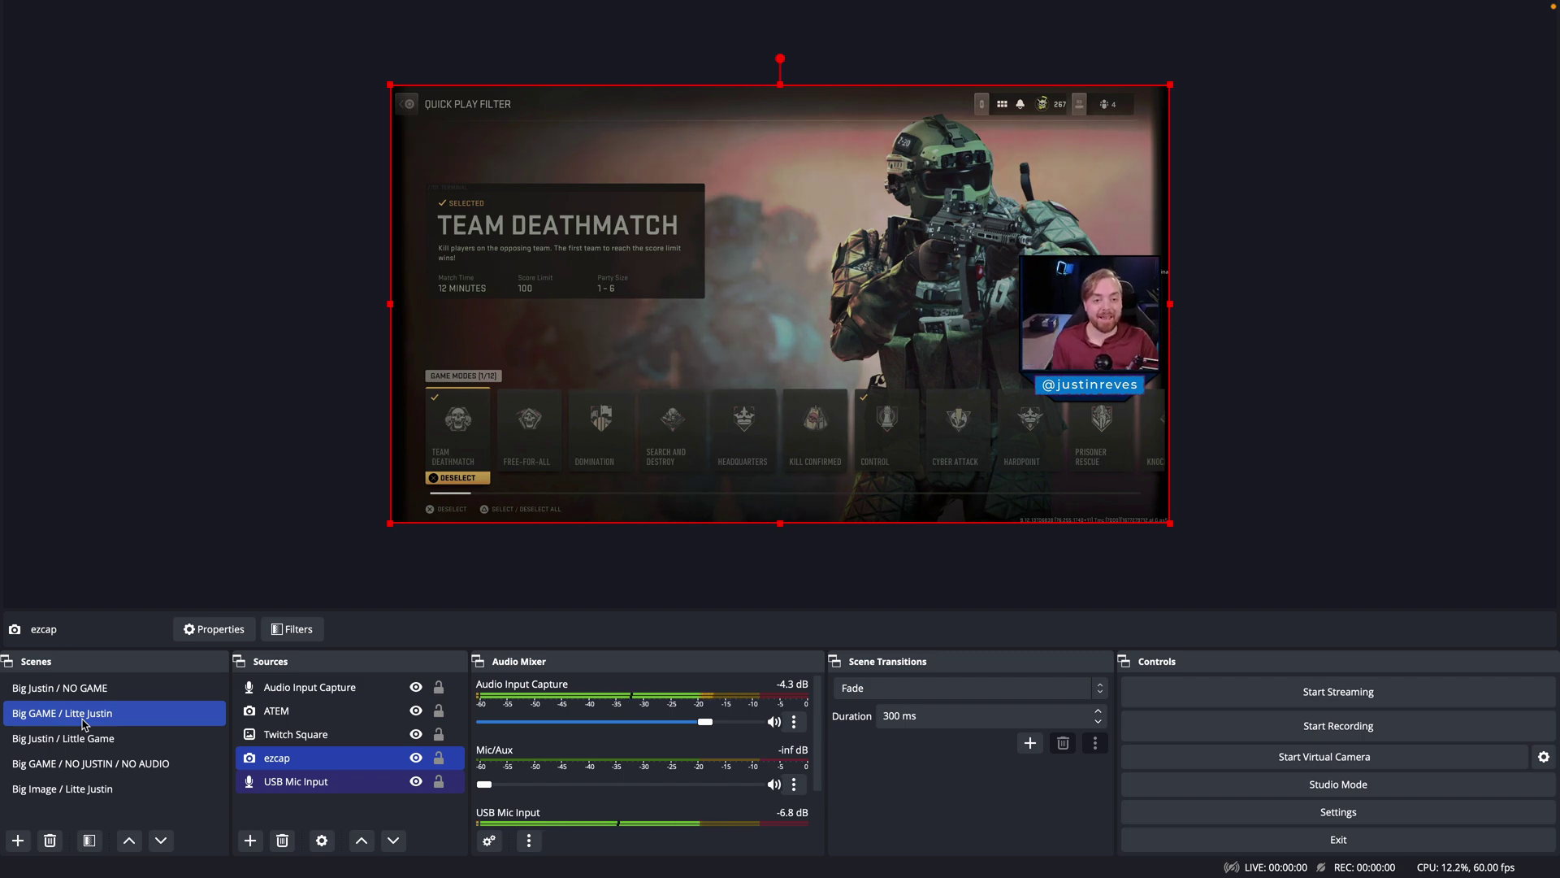
# - Switch OBS back to the Big Justin / NO GAME full-webcam scene
pyautogui.click(89, 688)
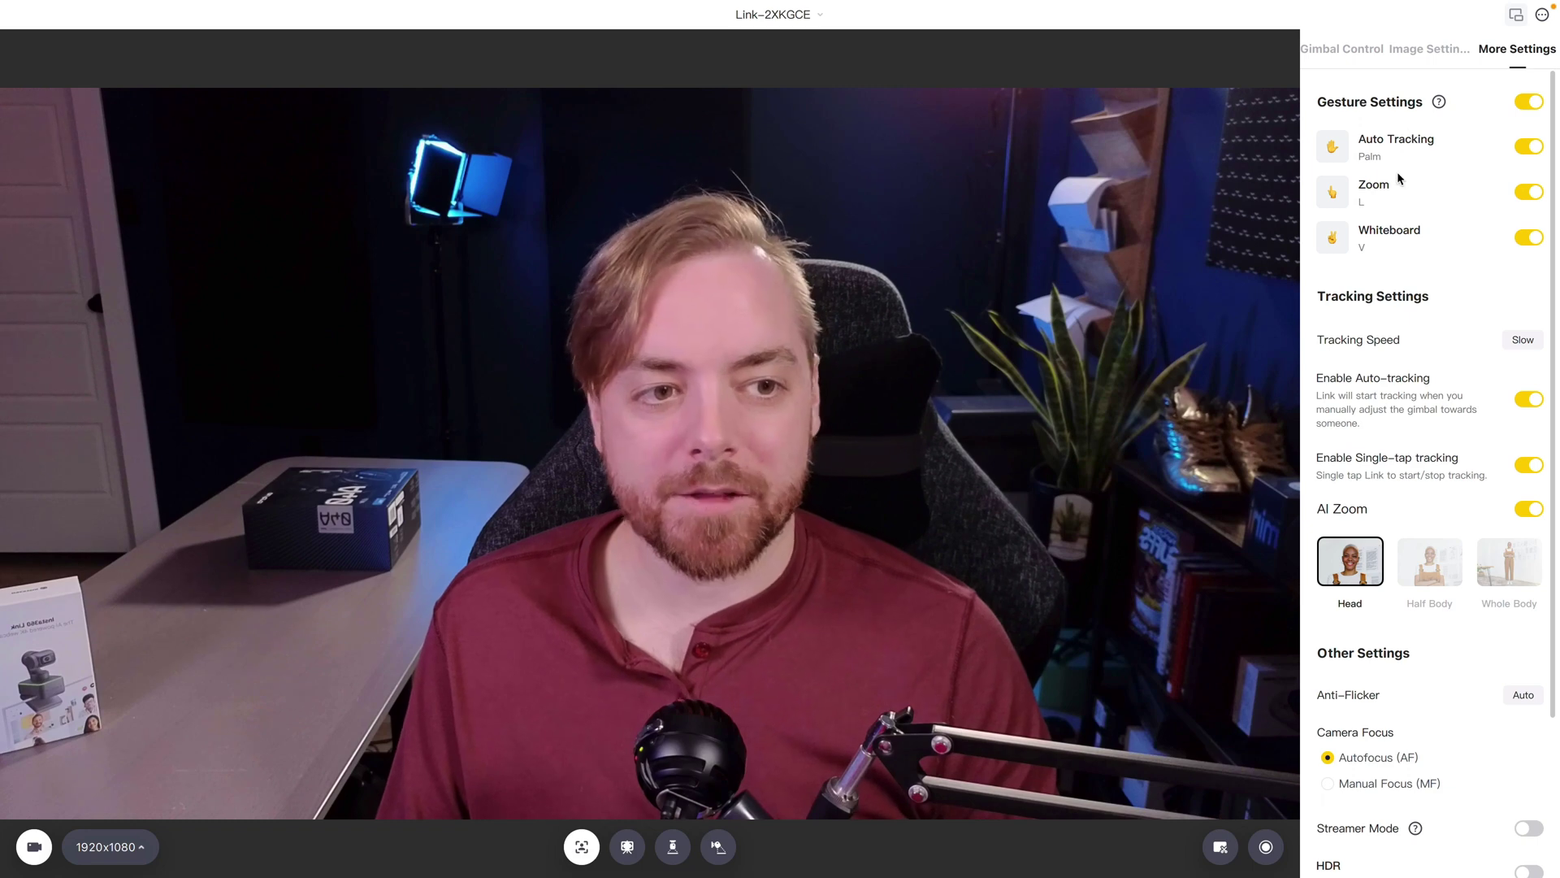
pyautogui.scroll(-1, 1406, 224)
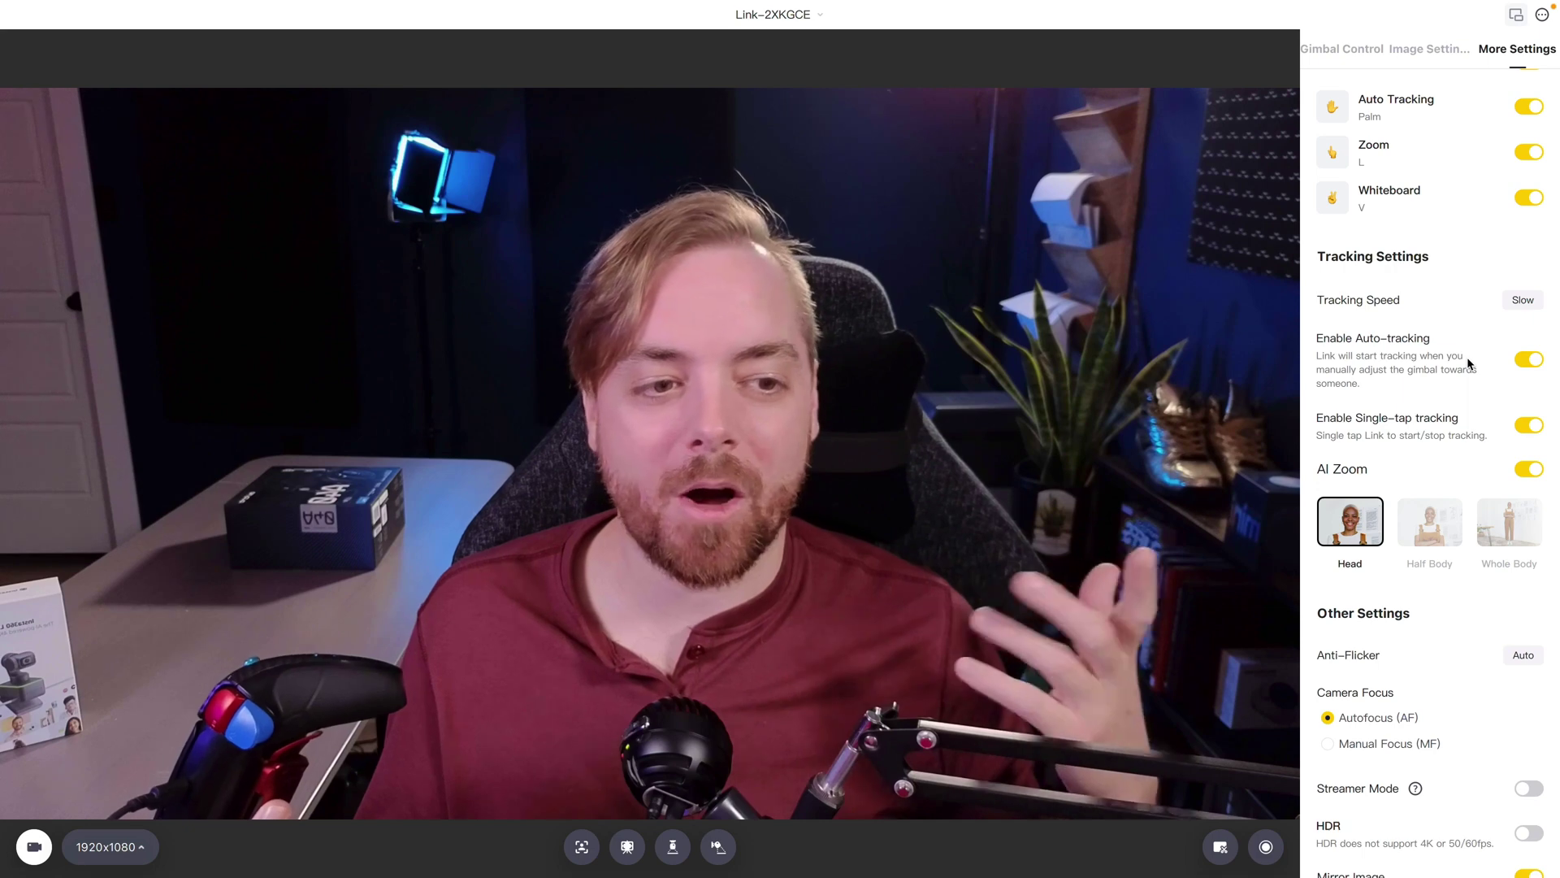
pyautogui.click(1528, 106)
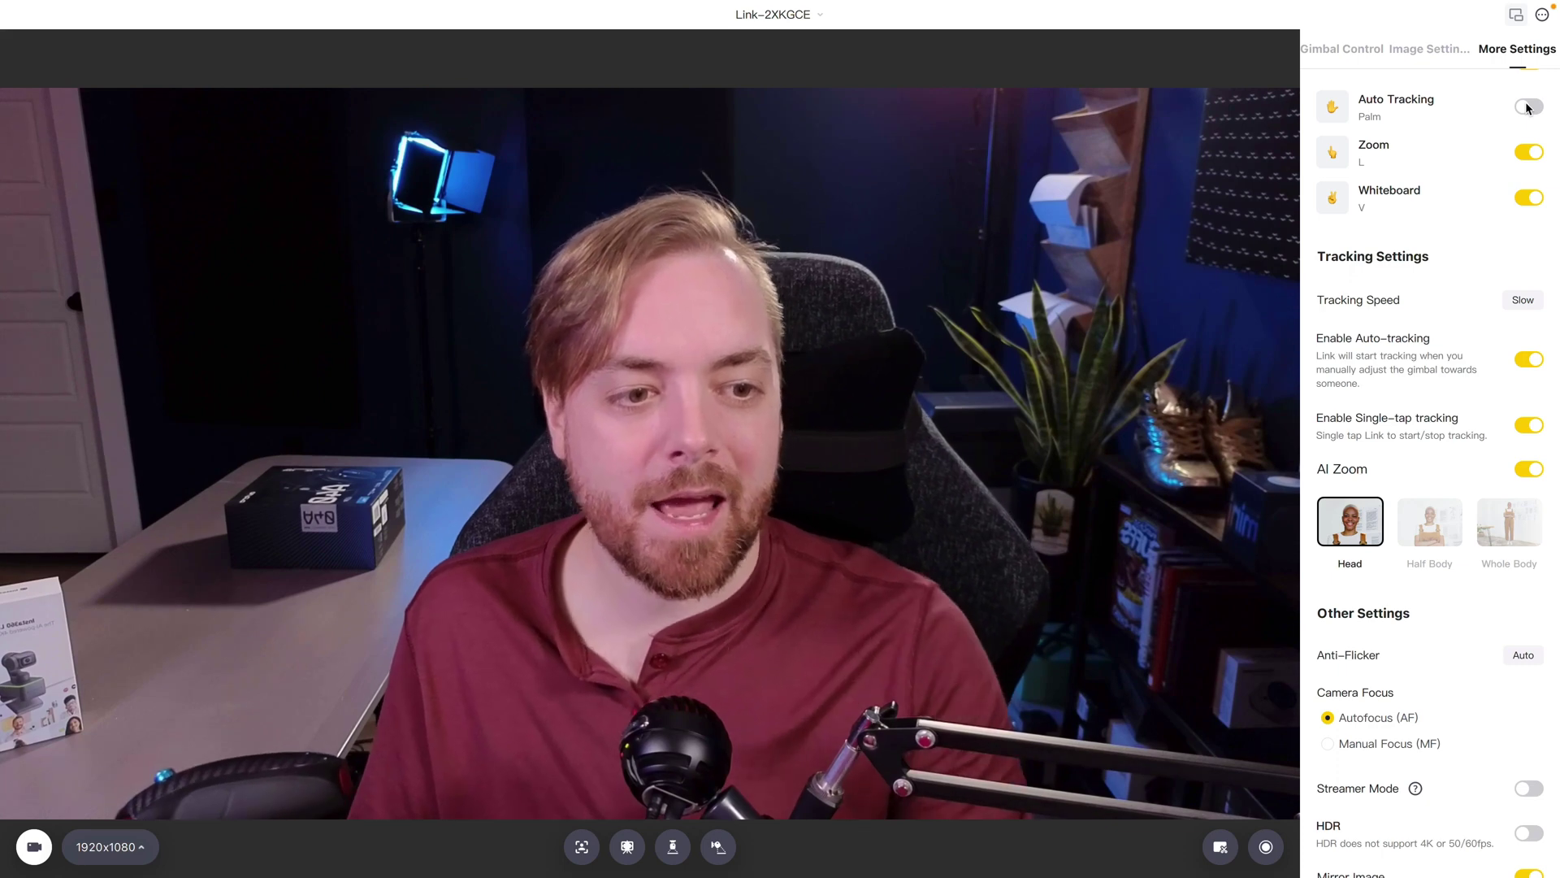
pyautogui.scroll(1, 1497, 493)
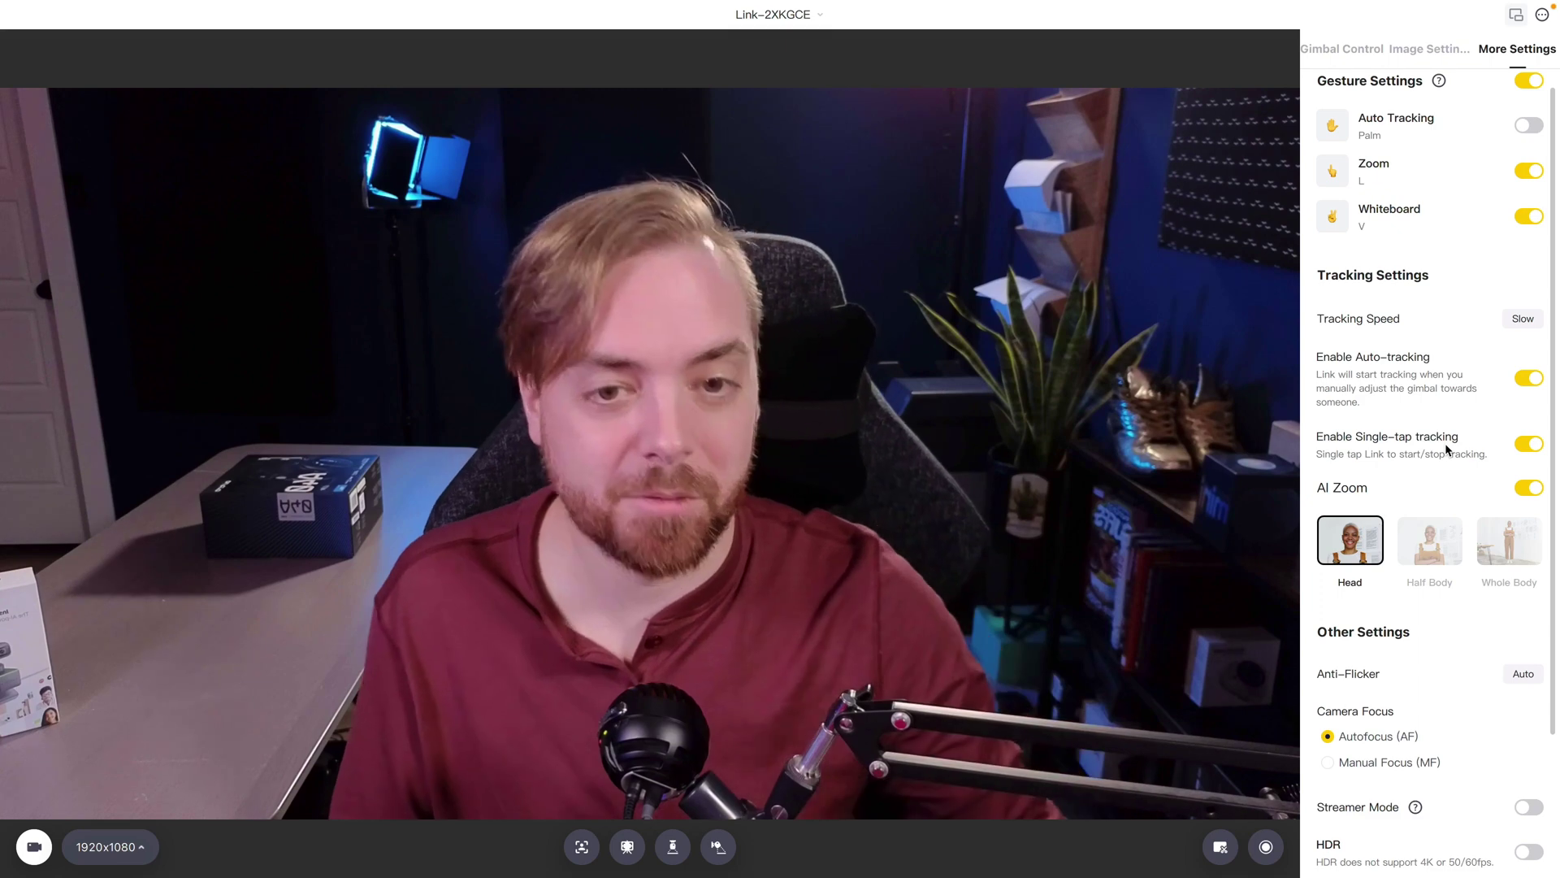
pyautogui.click(1526, 124)
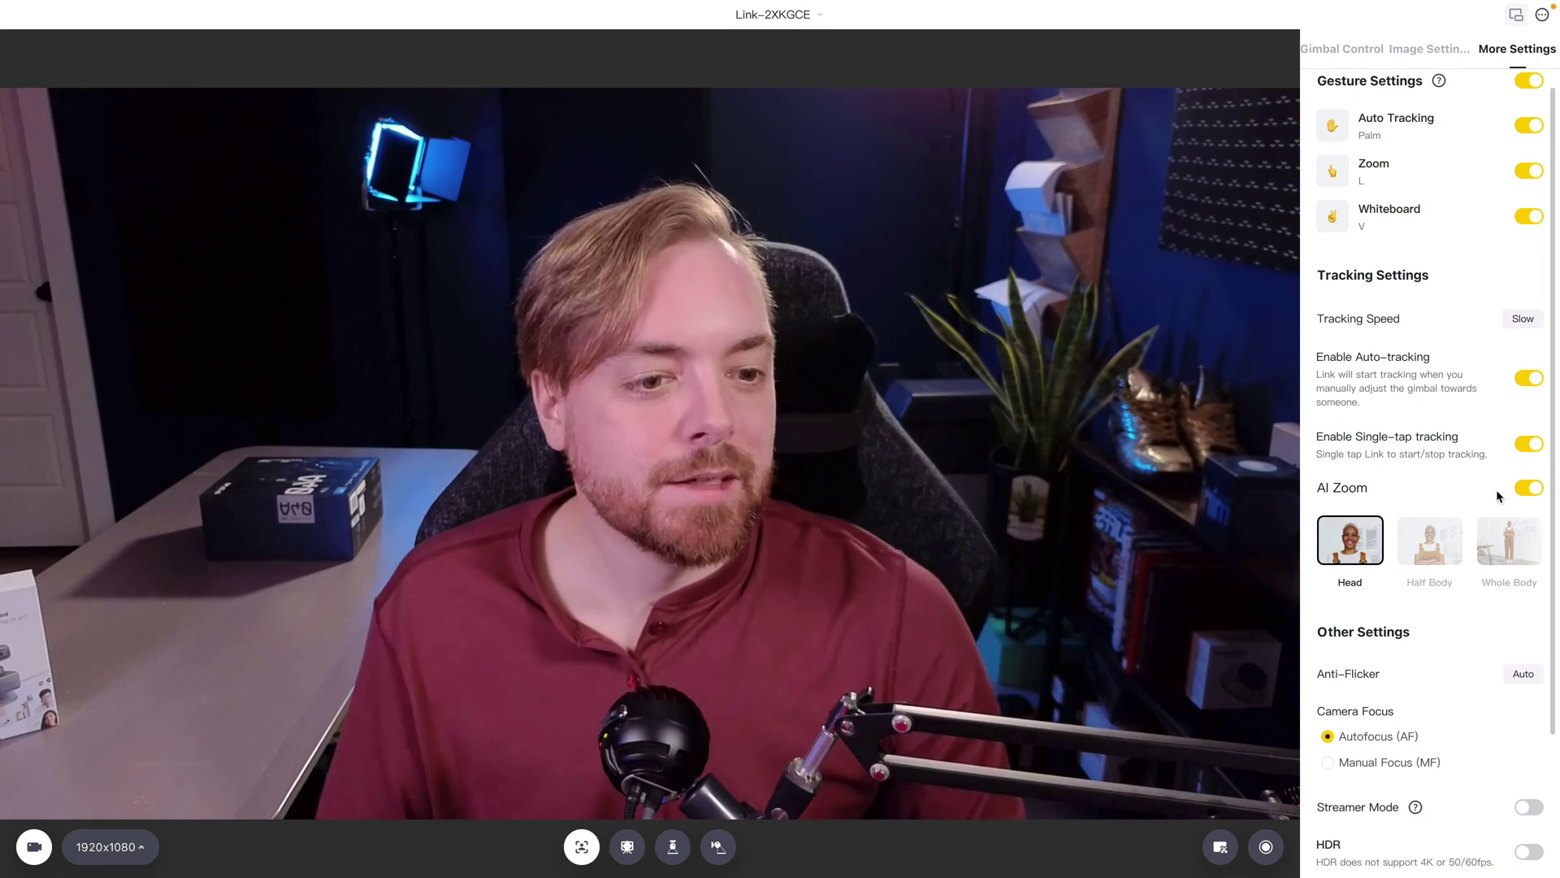
pyautogui.scroll(-1, 1498, 496)
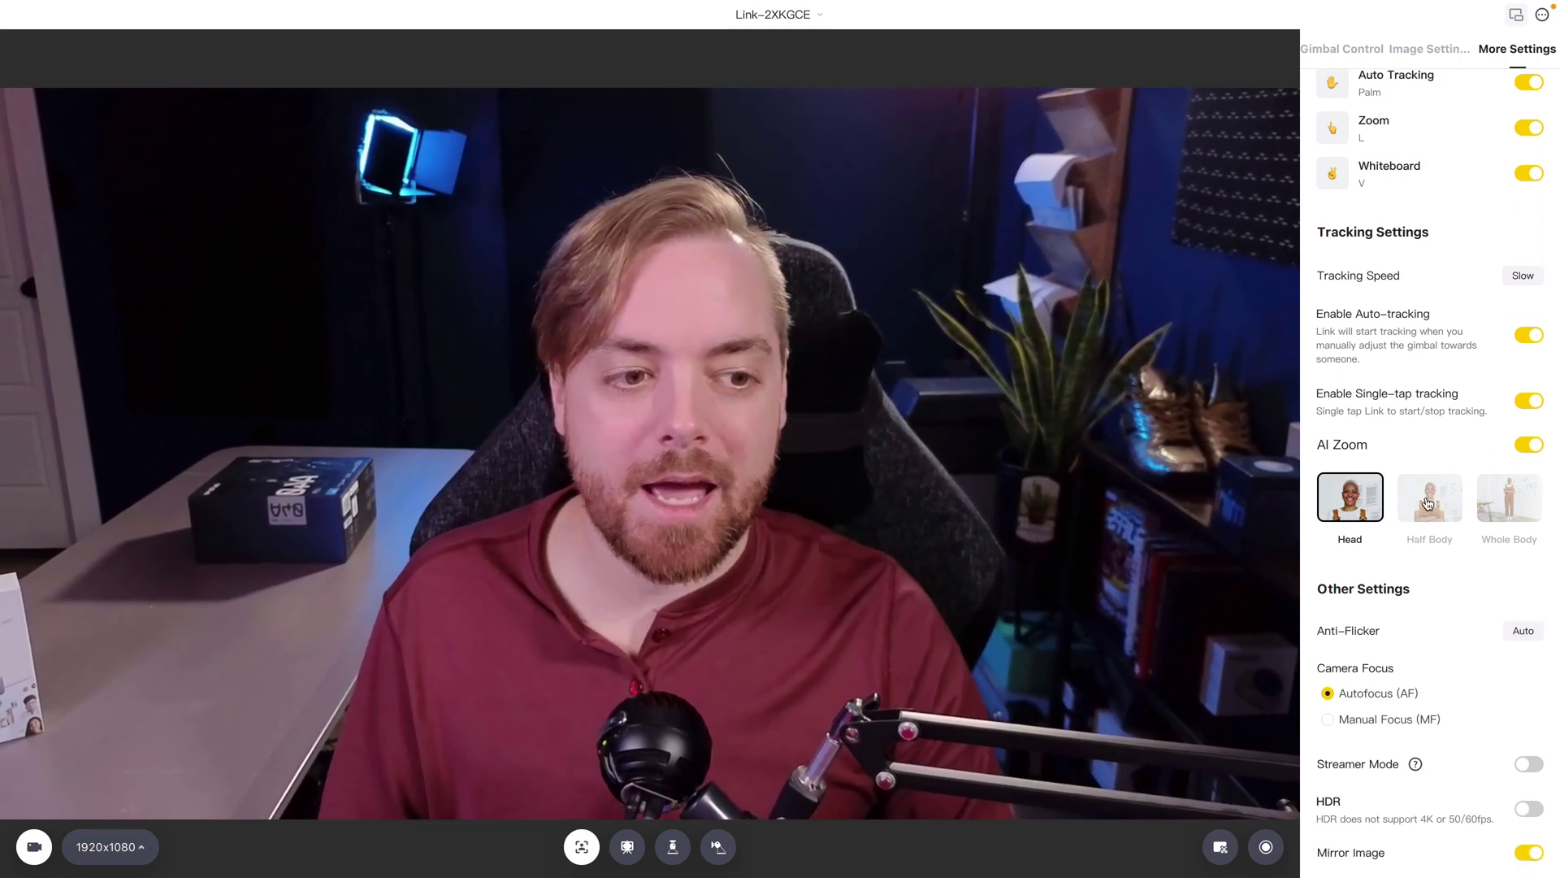
pyautogui.click(1428, 503)
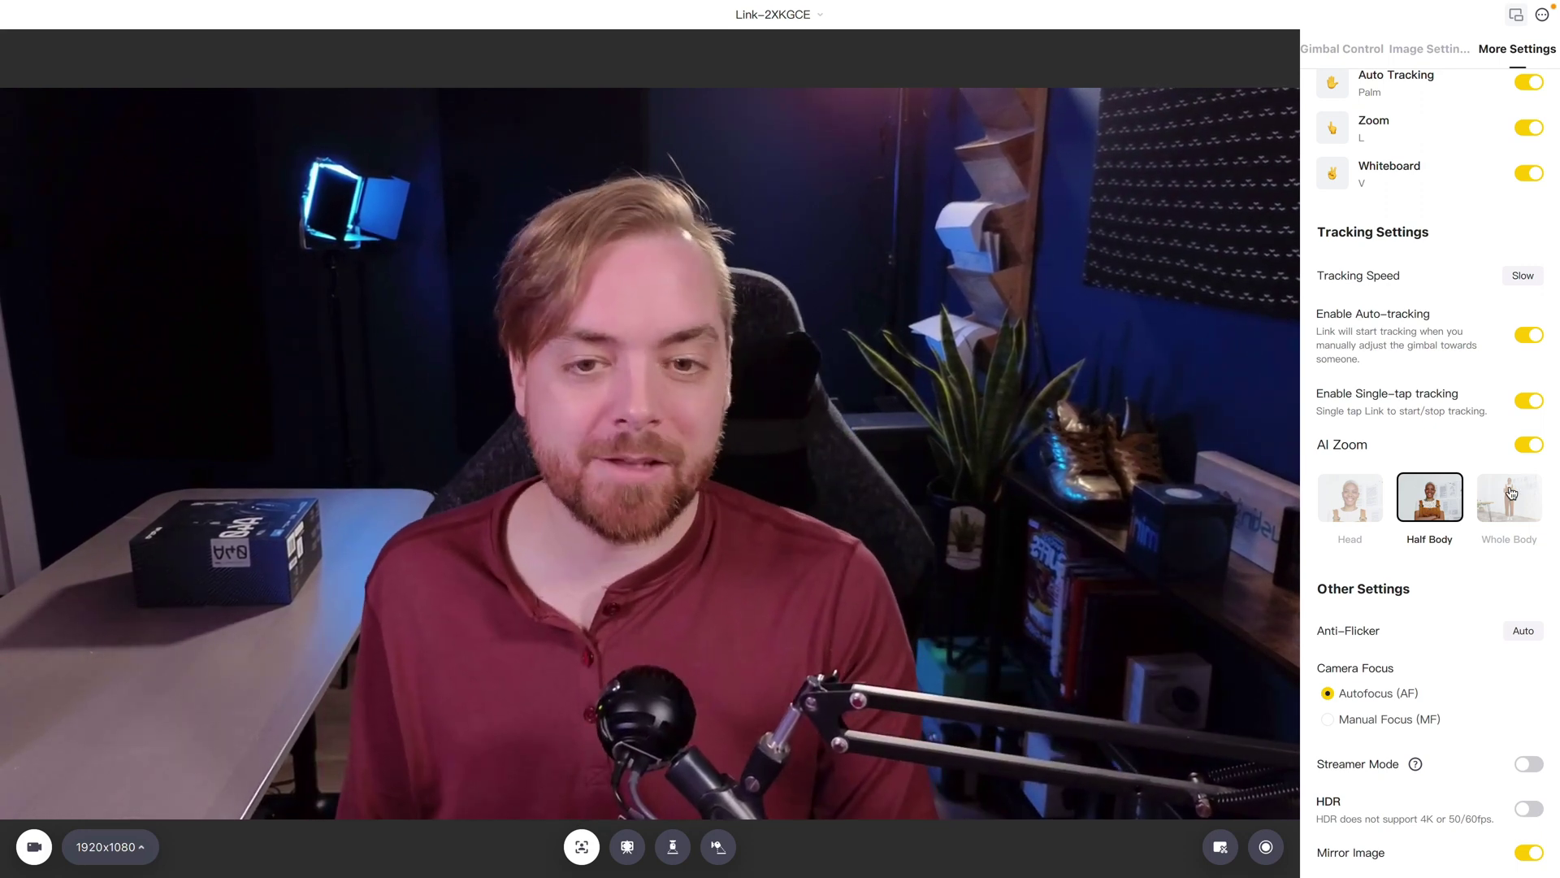
pyautogui.click(1510, 499)
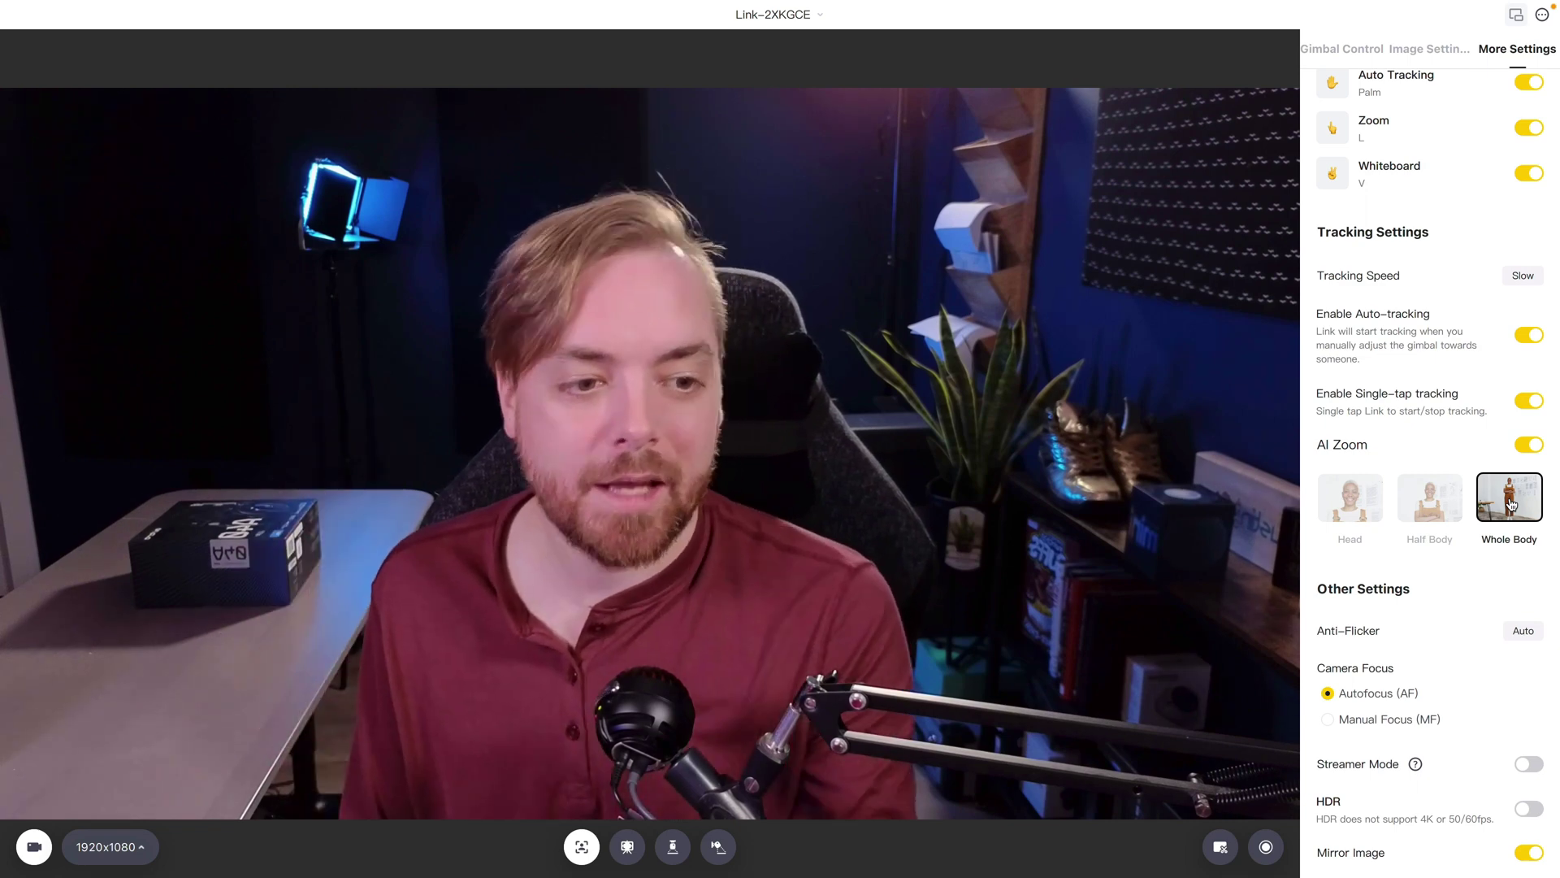
pyautogui.click(1368, 513)
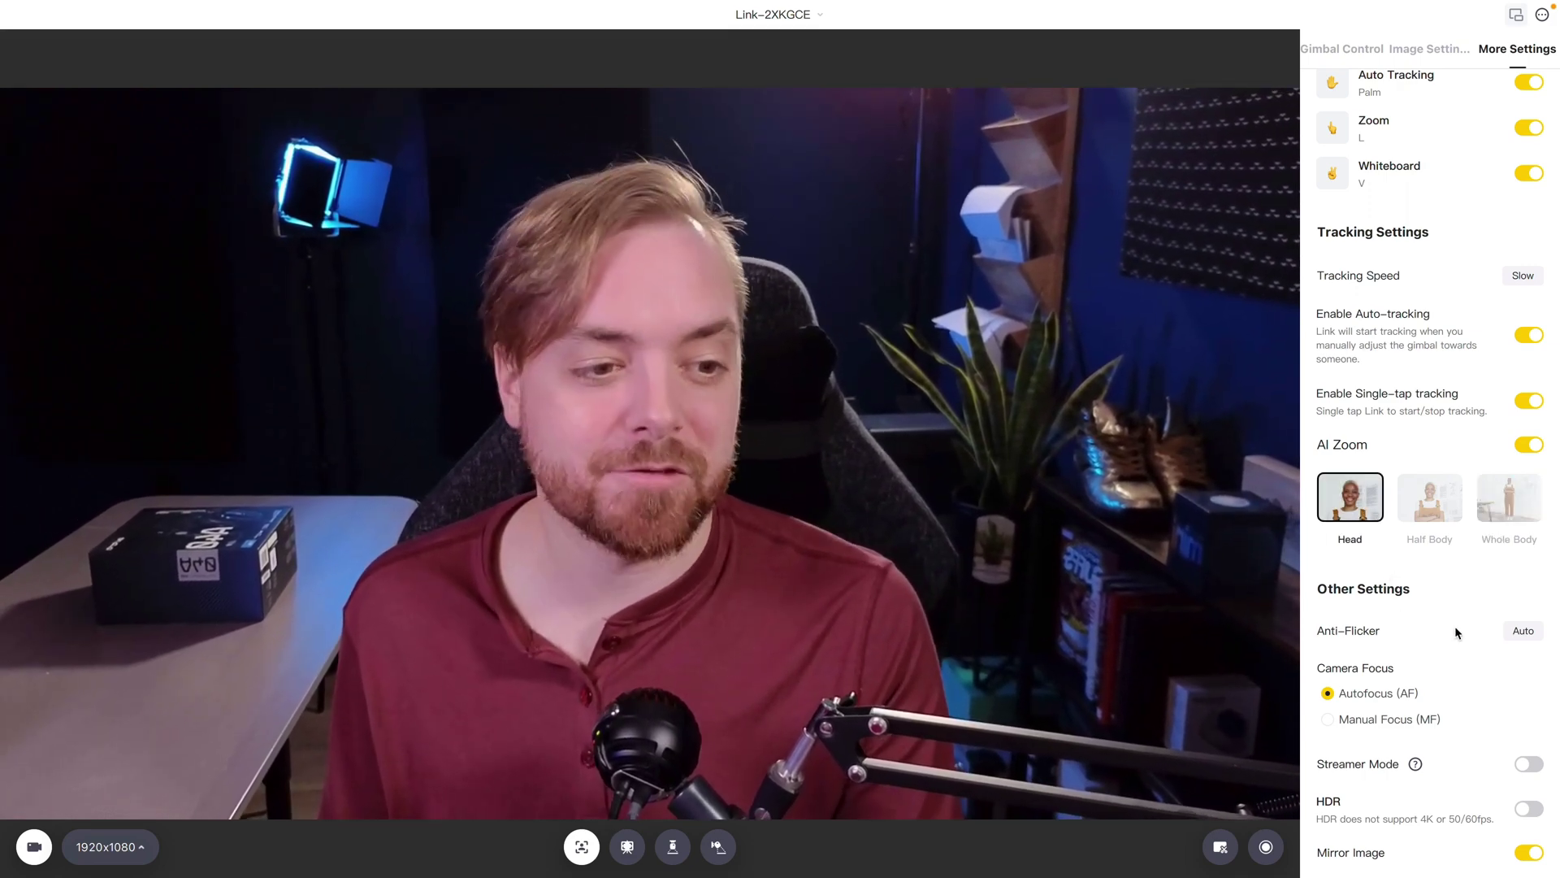
pyautogui.scroll(-1, 1446, 626)
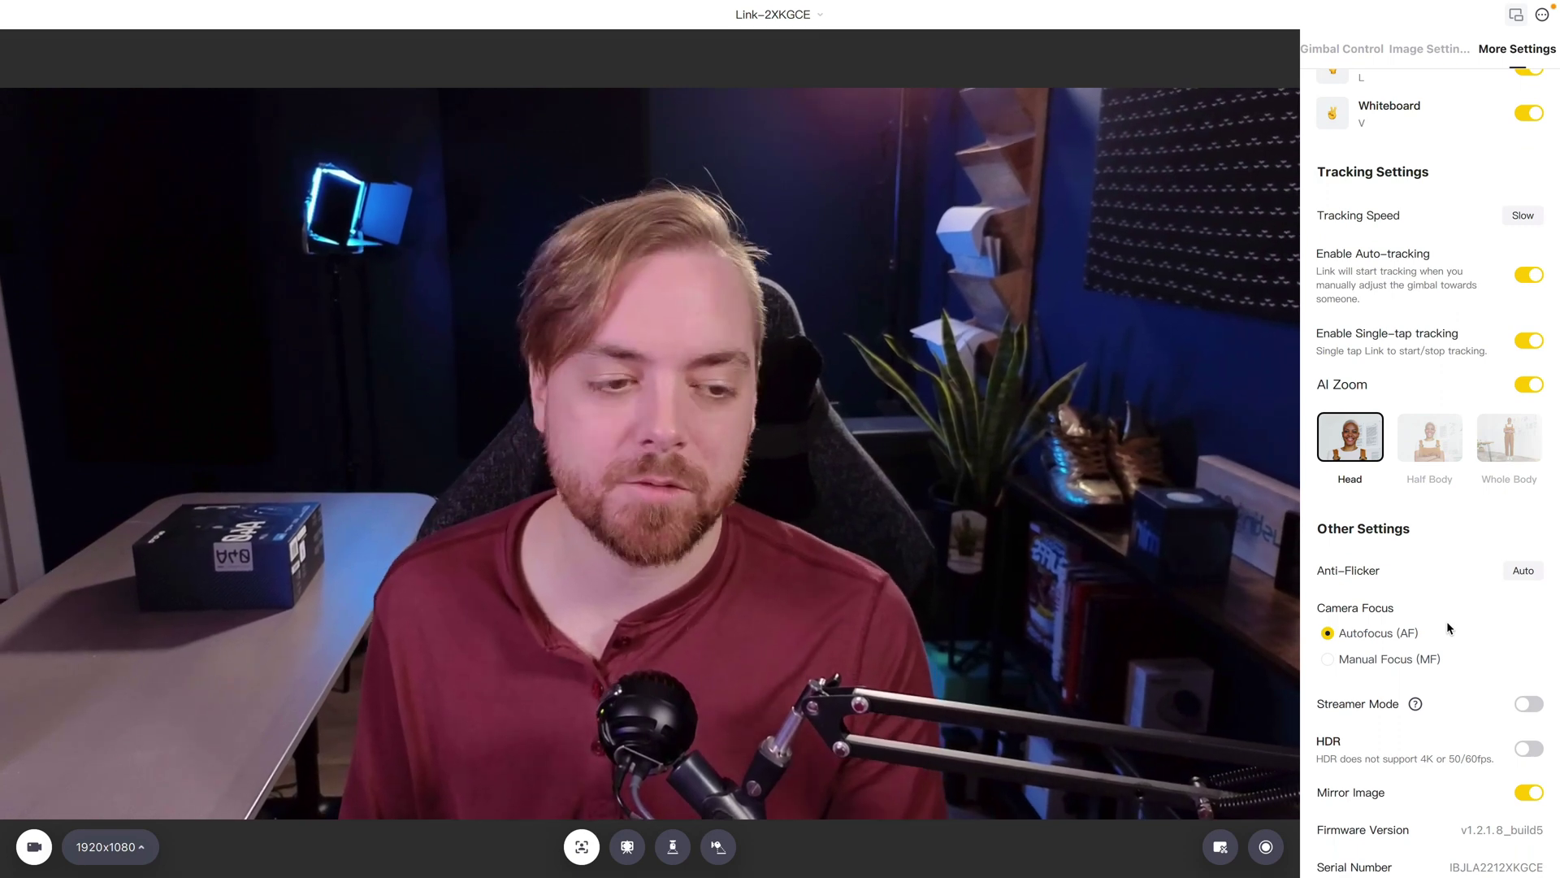
pyautogui.scroll(-1, 1455, 640)
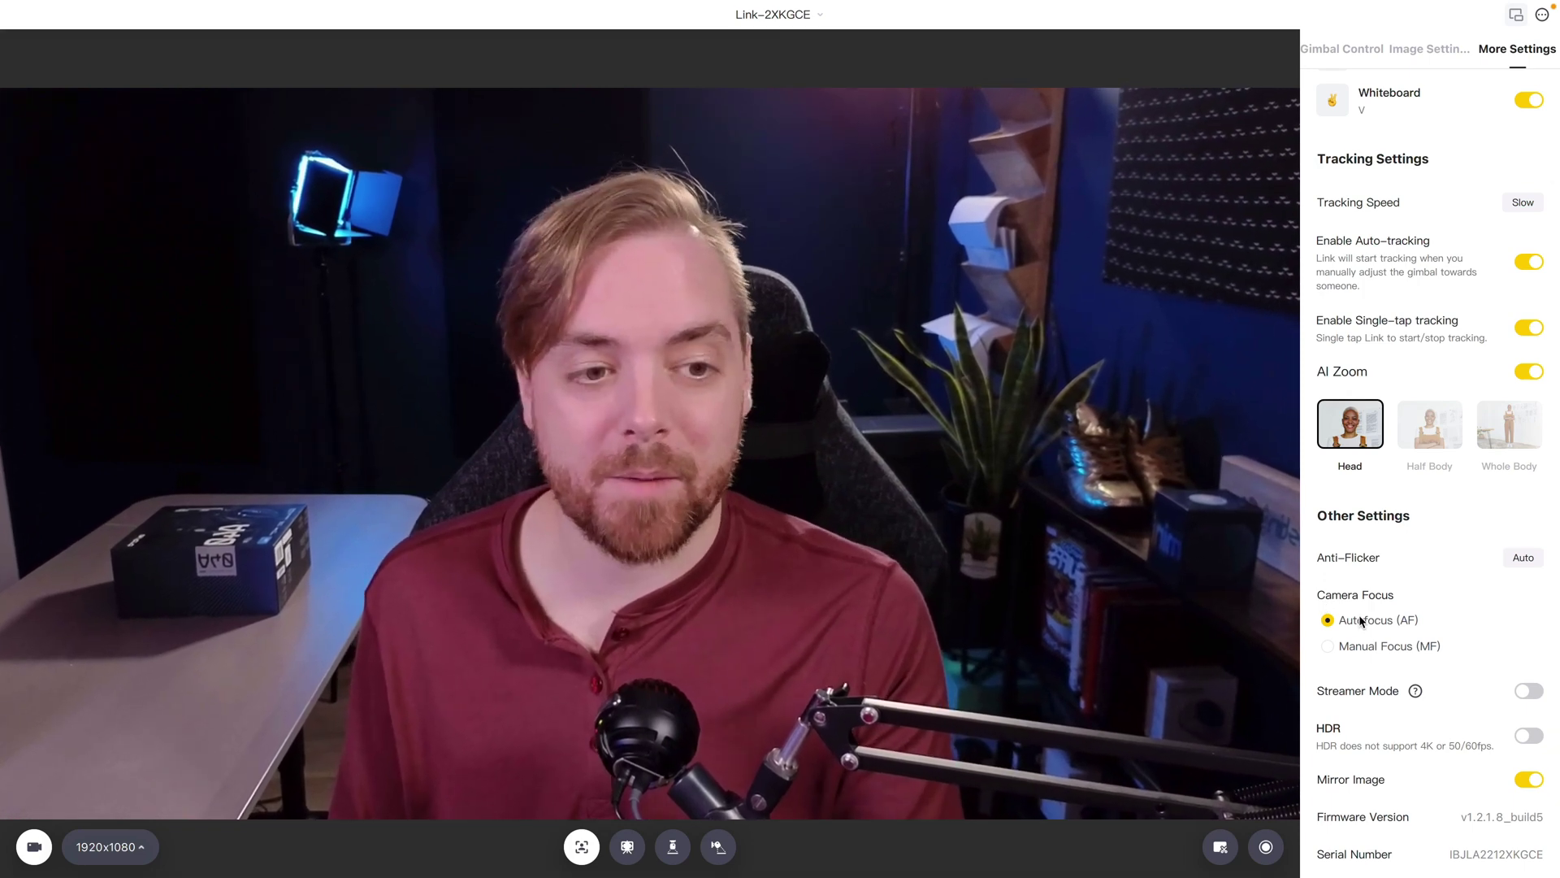
pyautogui.click(1351, 645)
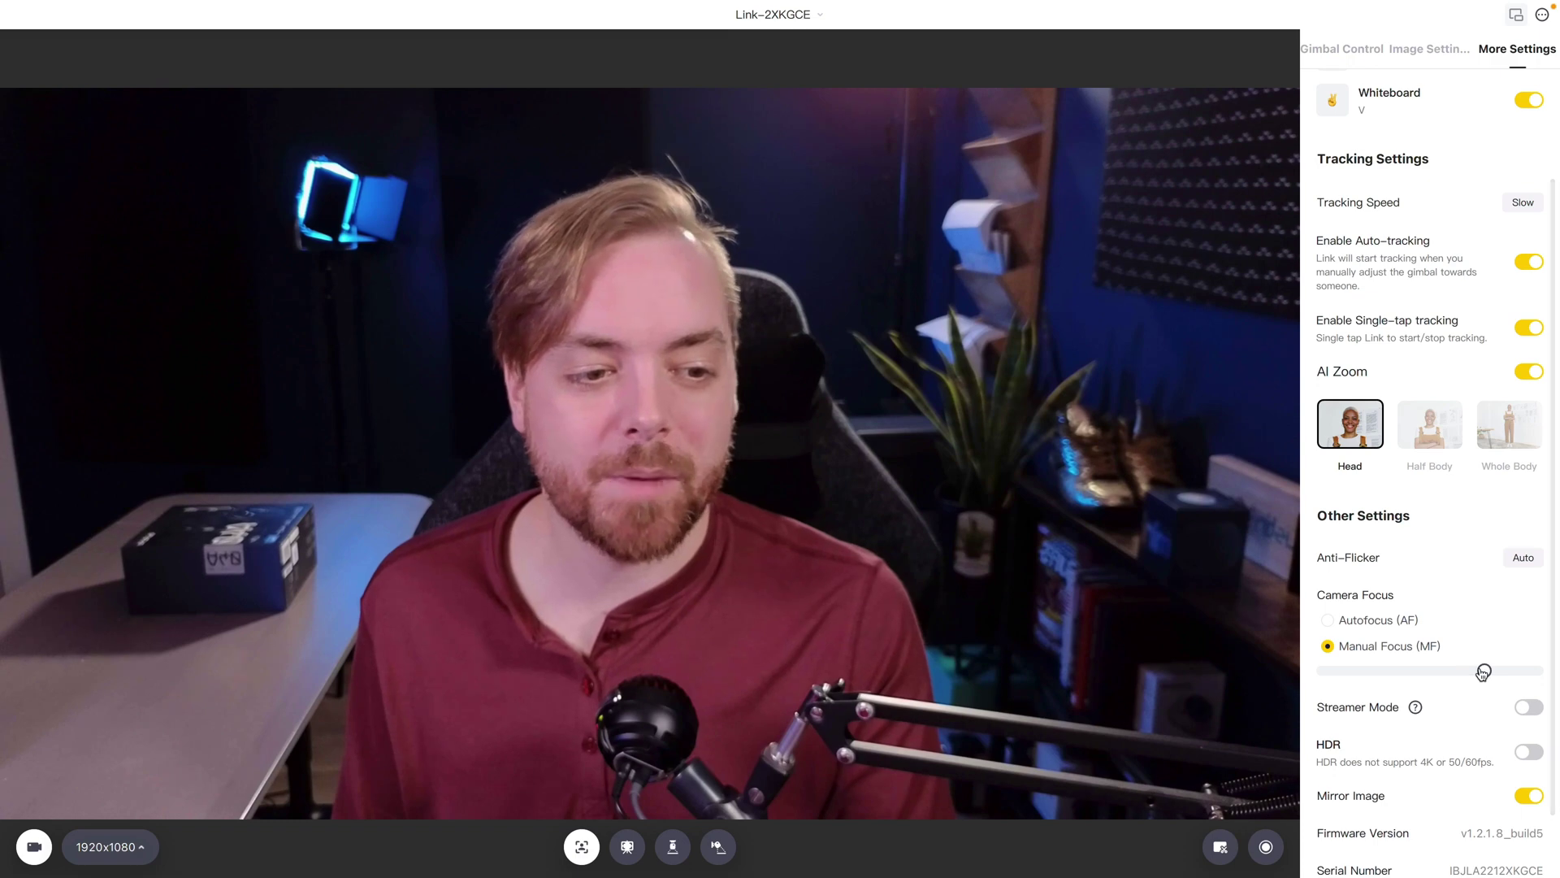
pyautogui.moveTo(1483, 670)
pyautogui.mouseDown()
pyautogui.moveTo(1323, 672)
pyautogui.moveTo(1497, 671)
pyautogui.mouseUp()
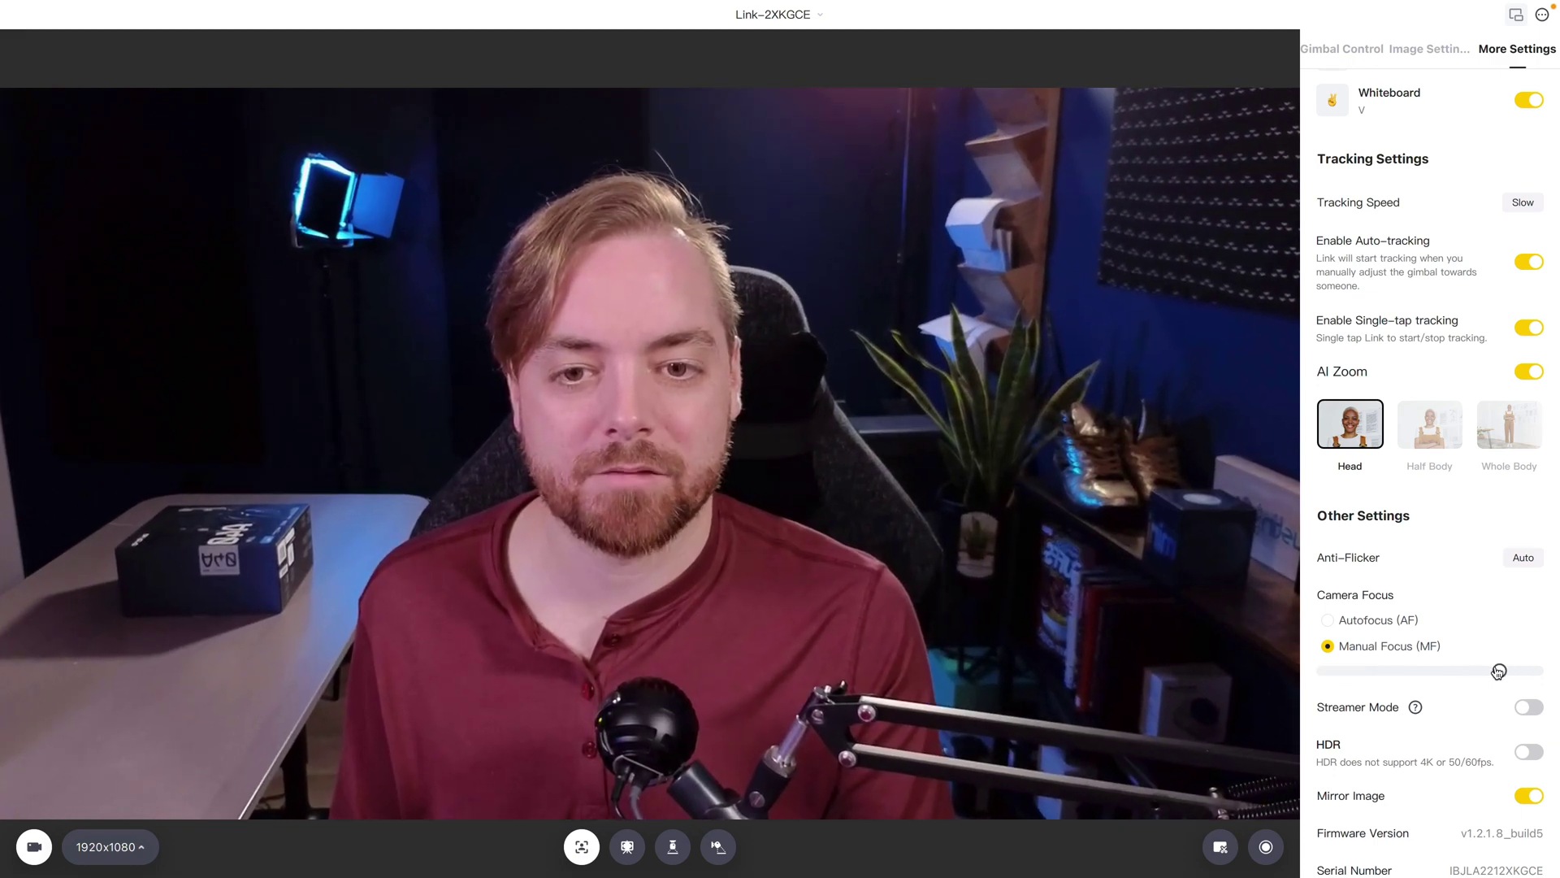
pyautogui.click(1367, 619)
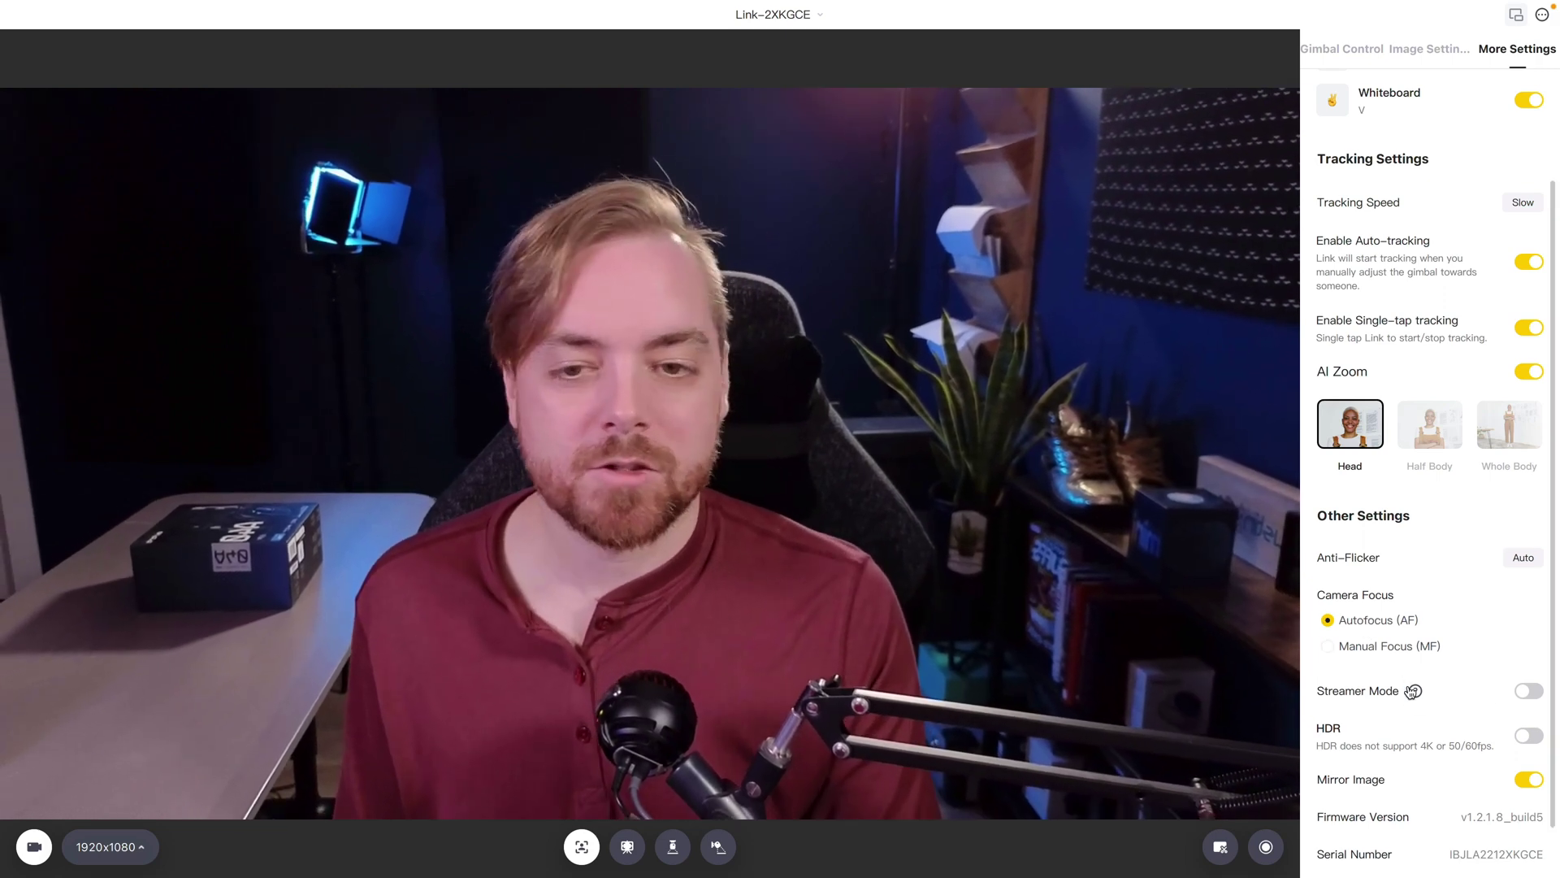
pyautogui.moveTo(1413, 690)
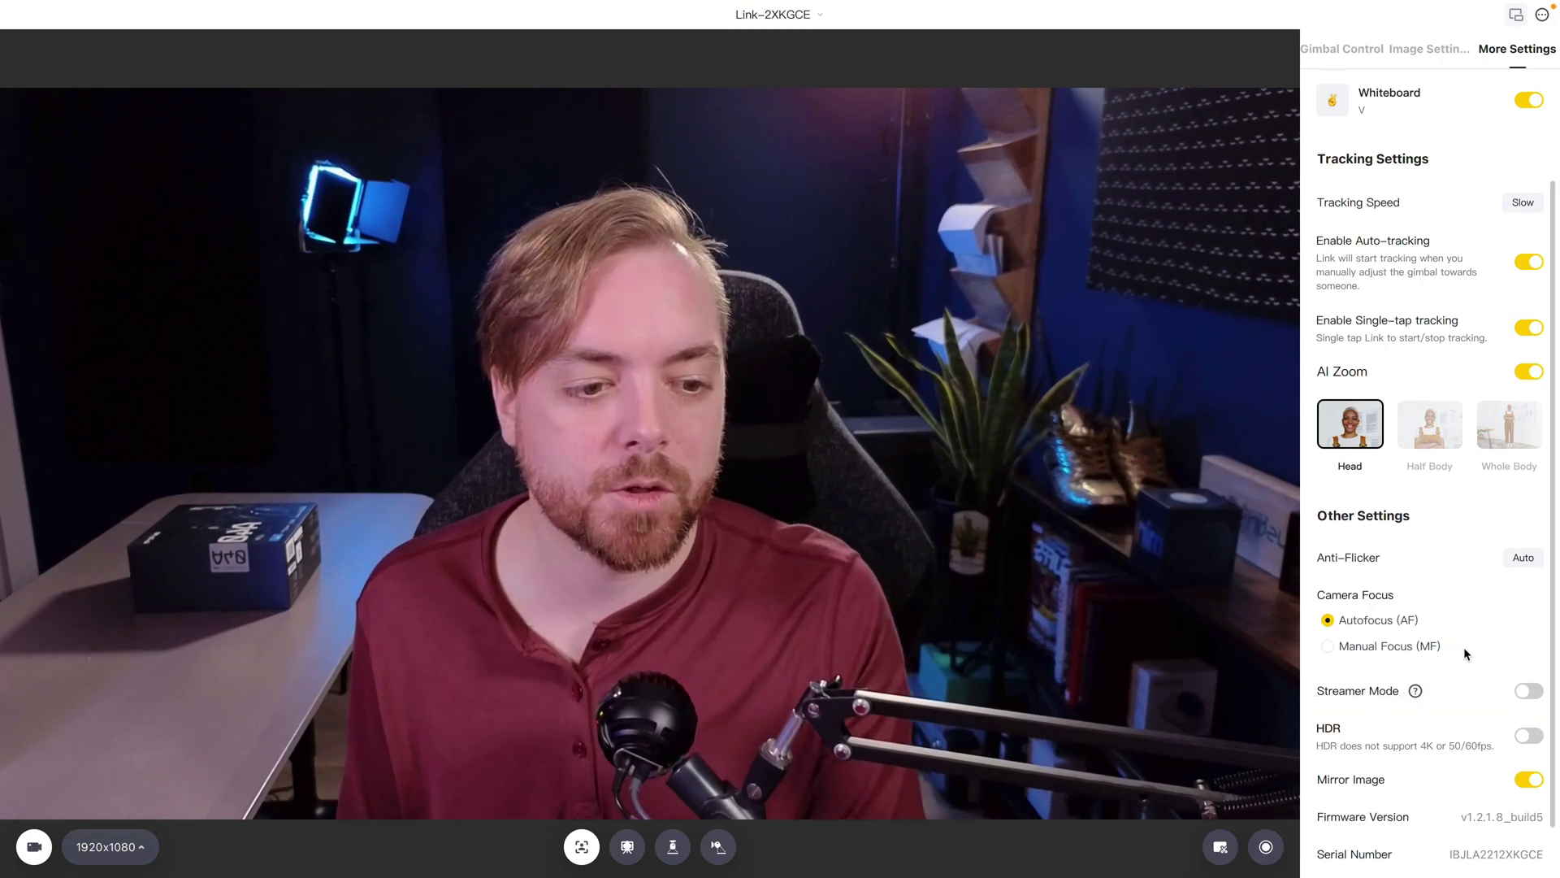
pyautogui.scroll(-1, 1466, 648)
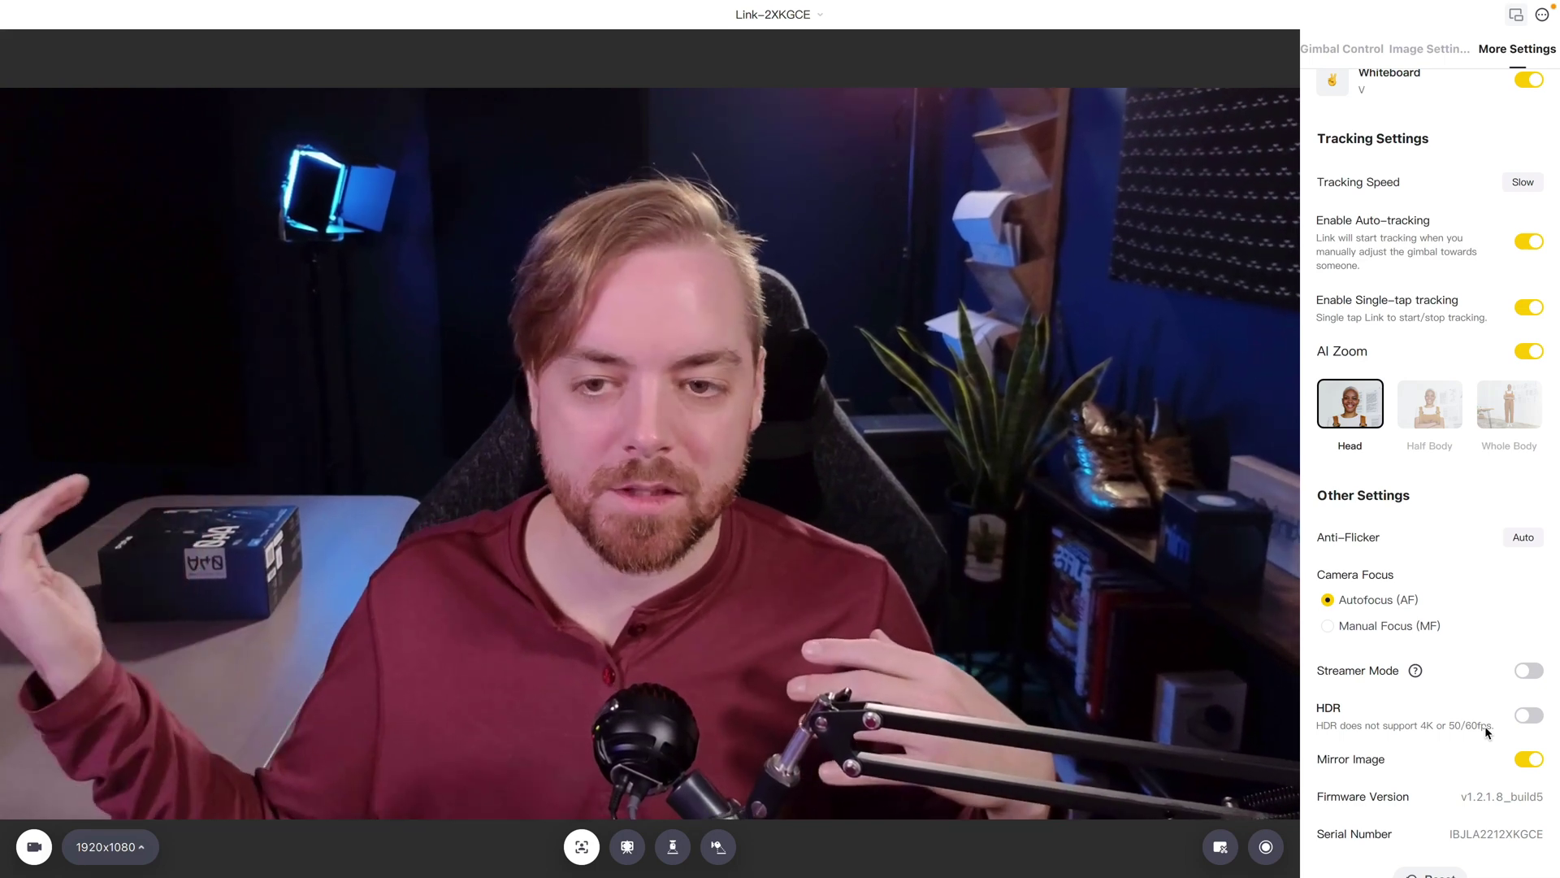
# - Turn HDR on under Other Settings to preview it, then switch it back off
pyautogui.click(1529, 716)
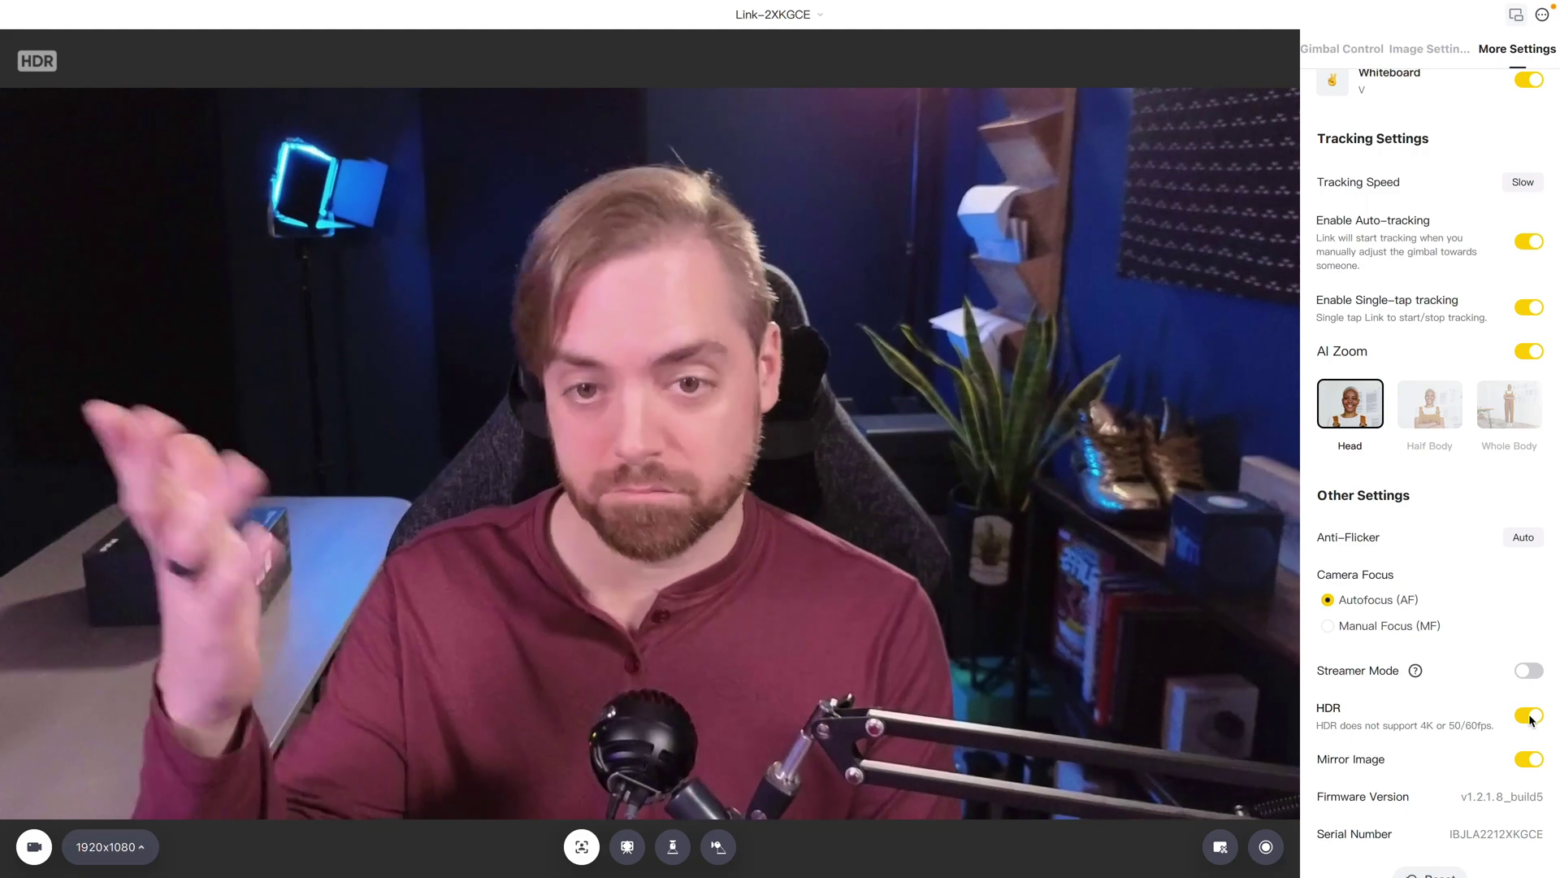
pyautogui.click(1529, 715)
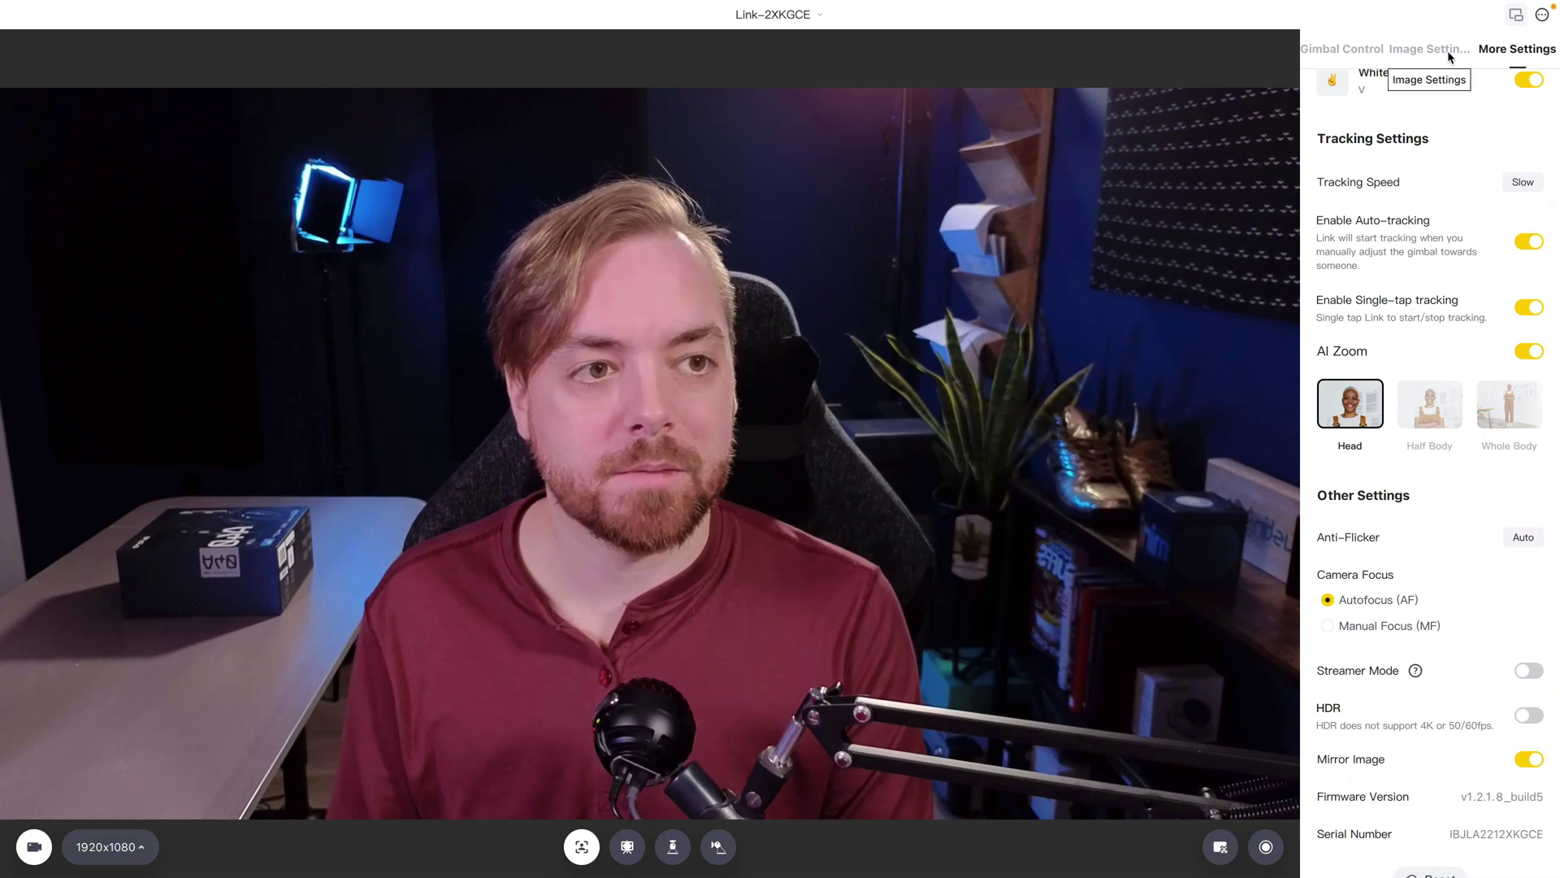
# - In Image Settings, set the manual exposure to ISO 400 and shutter speed 1/60
pyautogui.click(1450, 50)
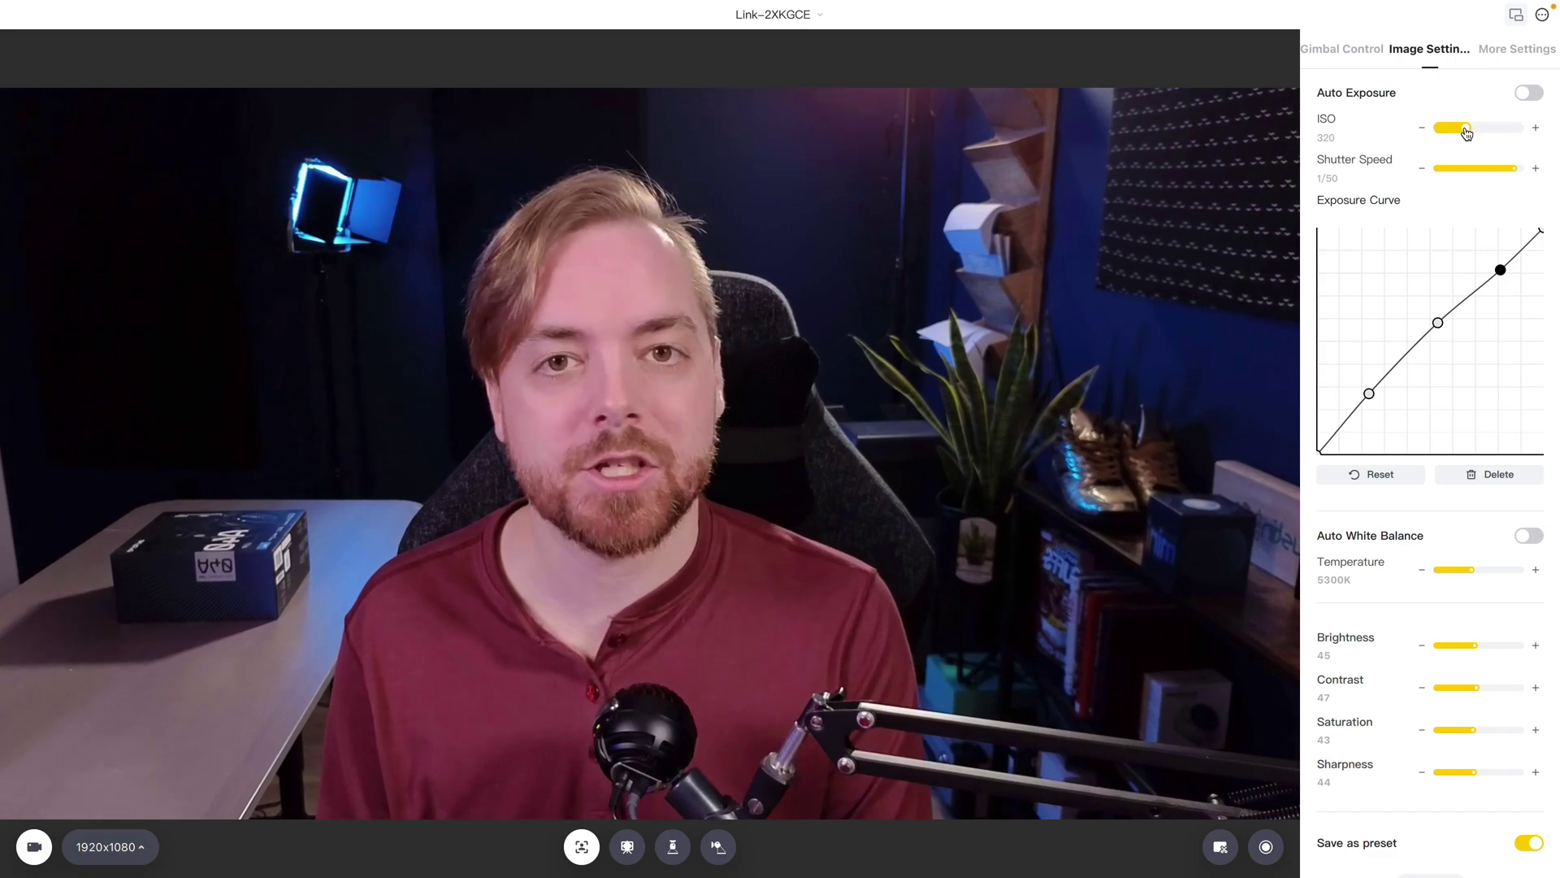
pyautogui.moveTo(1465, 133)
pyautogui.mouseDown()
pyautogui.moveTo(1503, 128)
pyautogui.moveTo(1464, 130)
pyautogui.mouseUp()
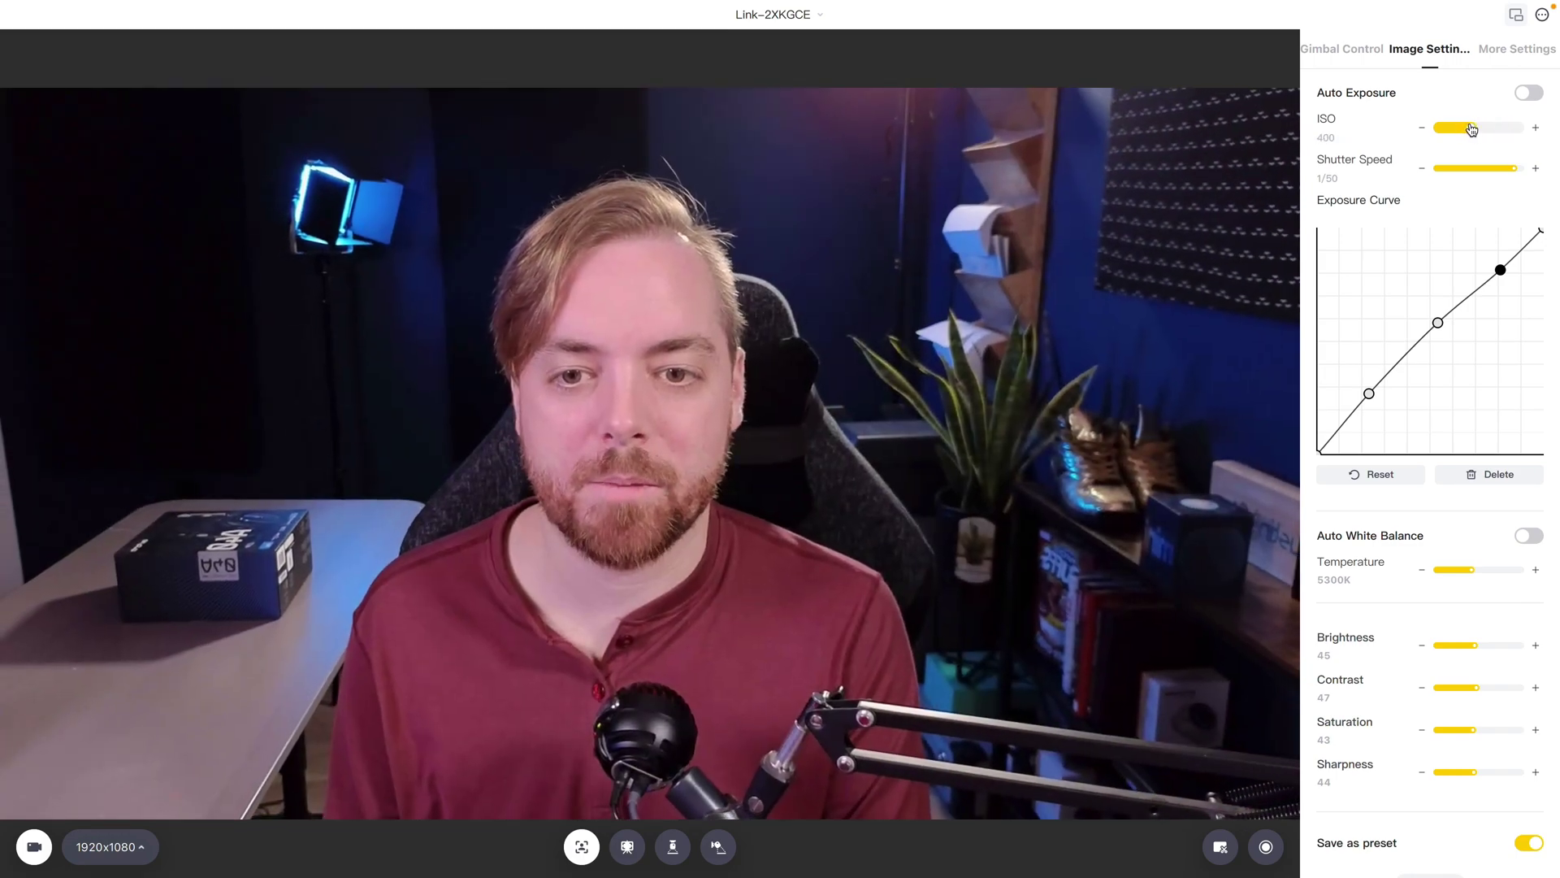
pyautogui.moveTo(1472, 130); pyautogui.dragTo(1469, 130)
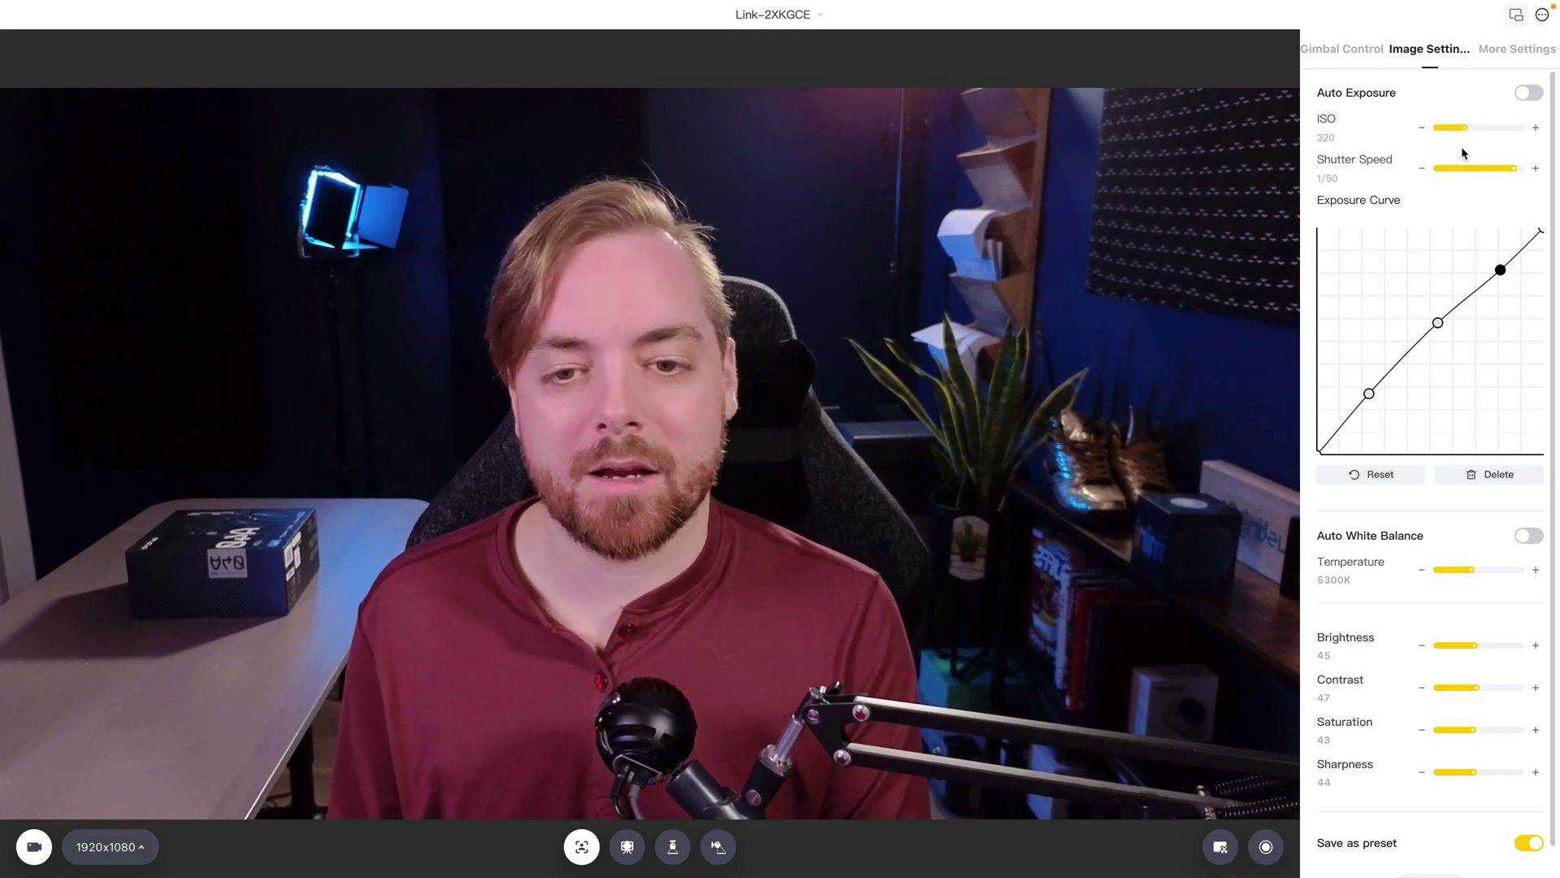
pyautogui.click(1535, 168)
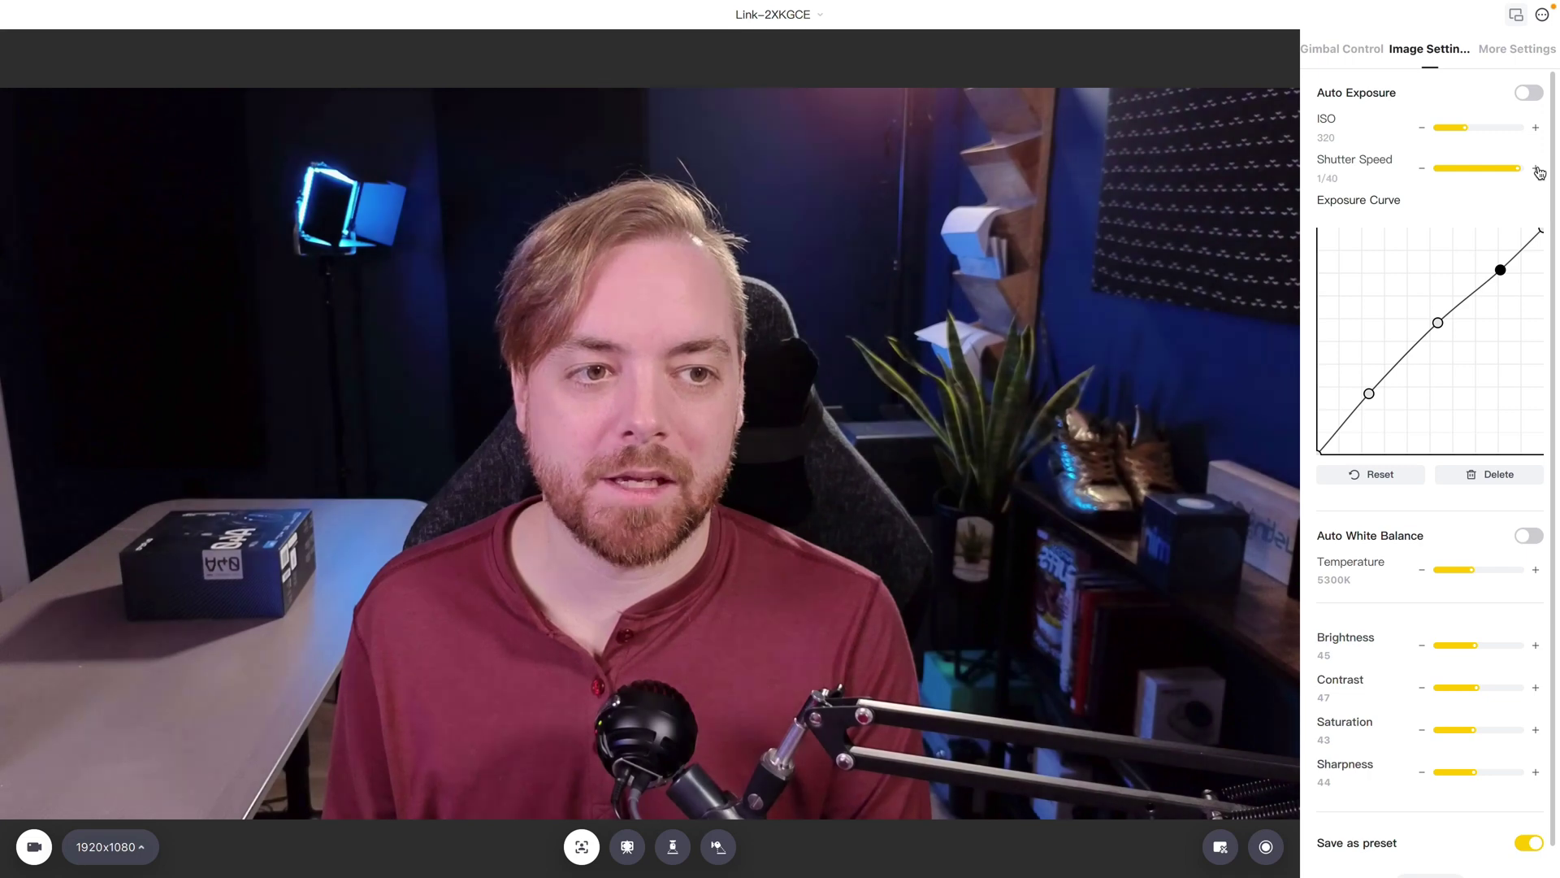
pyautogui.click(1423, 169)
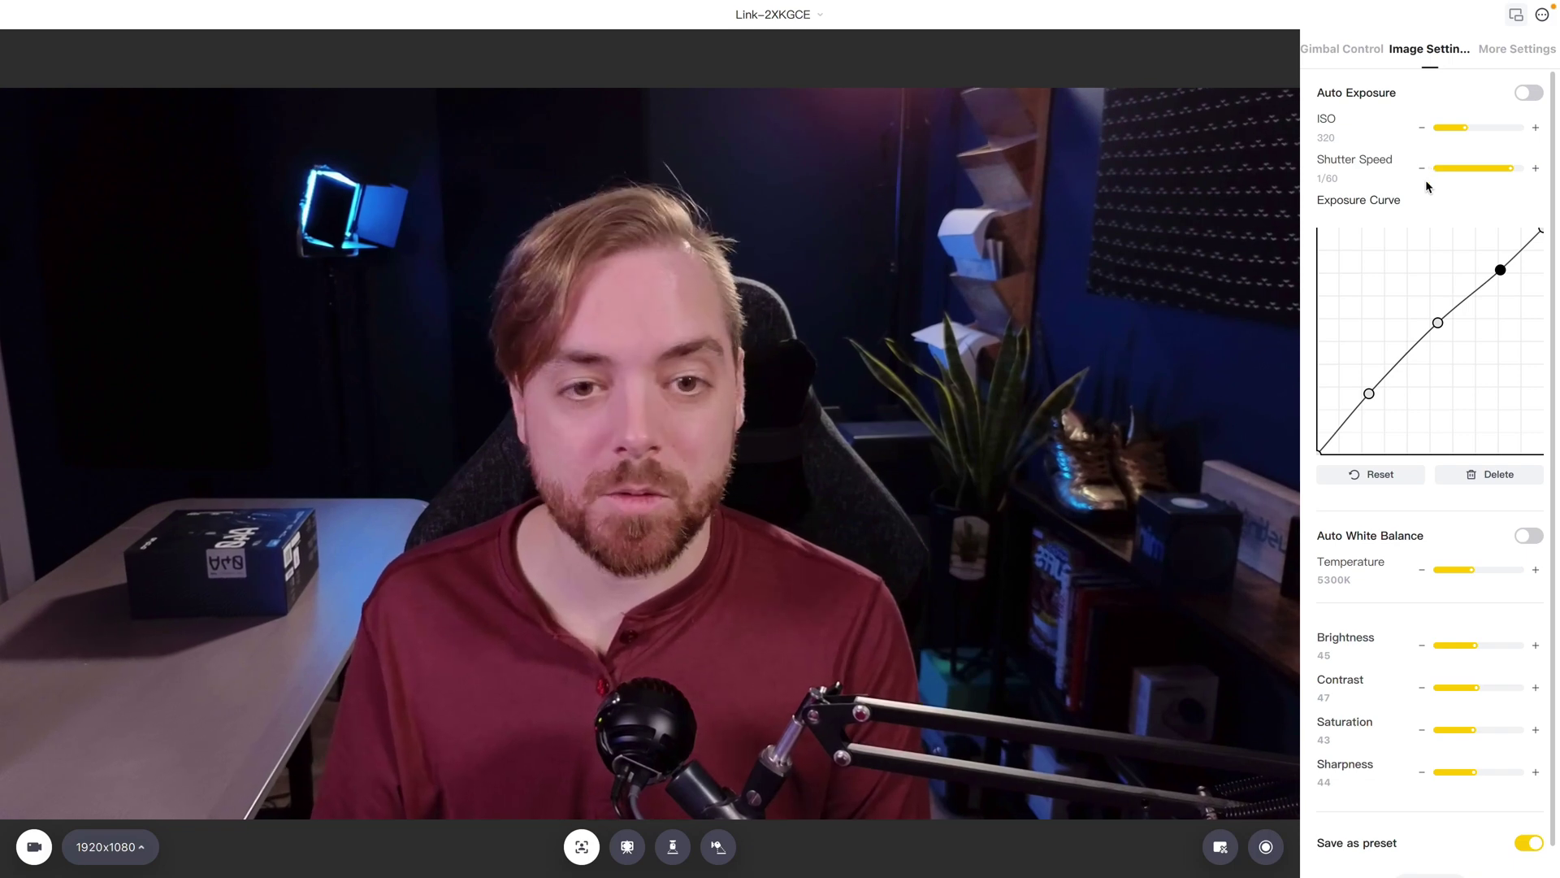
pyautogui.click(1535, 128)
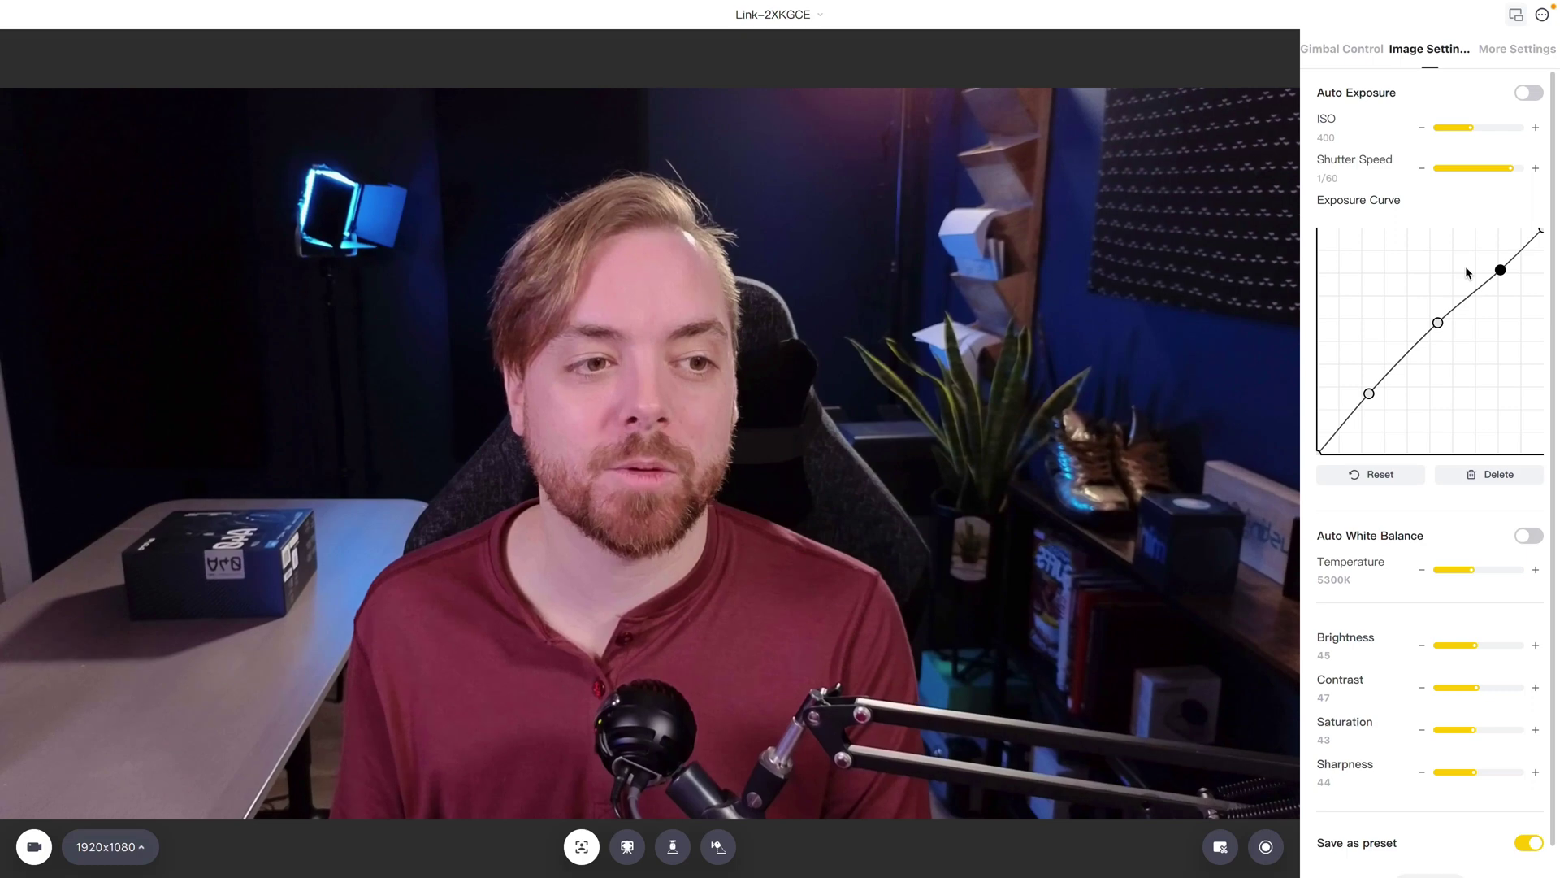
# - Reshape the exposure curve's top, middle and lower points, then set temperature to 5400K
pyautogui.moveTo(1500, 271)
pyautogui.mouseDown()
pyautogui.moveTo(1484, 252)
pyautogui.moveTo(1500, 271)
pyautogui.moveTo(1505, 231)
pyautogui.moveTo(1497, 261)
pyautogui.moveTo(1478, 254)
pyautogui.moveTo(1498, 271)
pyautogui.mouseUp()
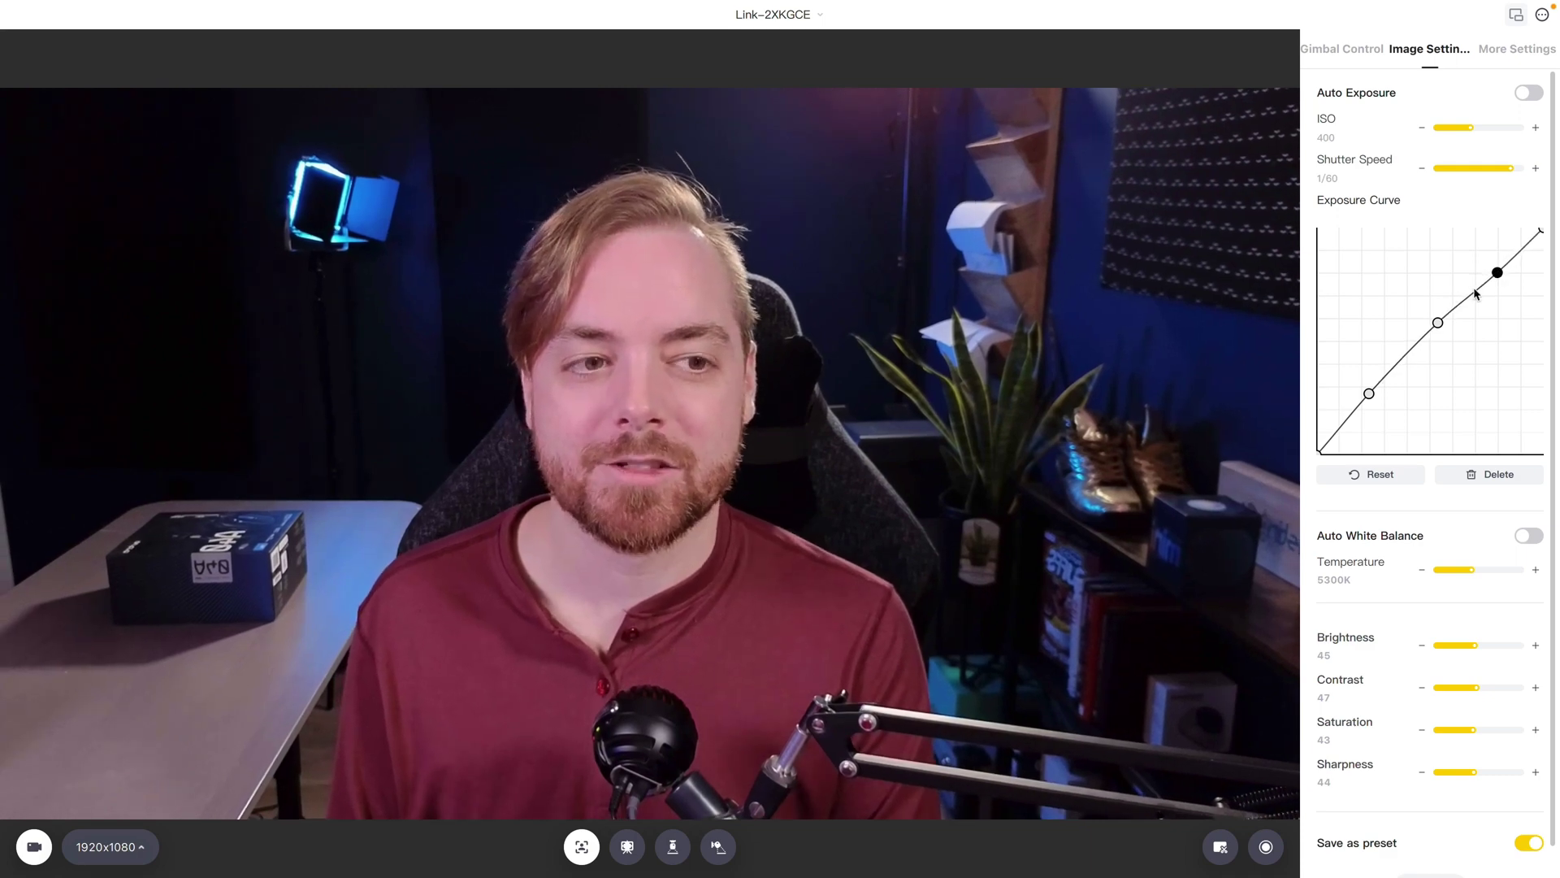
pyautogui.moveTo(1438, 324)
pyautogui.mouseDown()
pyautogui.moveTo(1423, 304)
pyautogui.moveTo(1440, 316)
pyautogui.mouseUp()
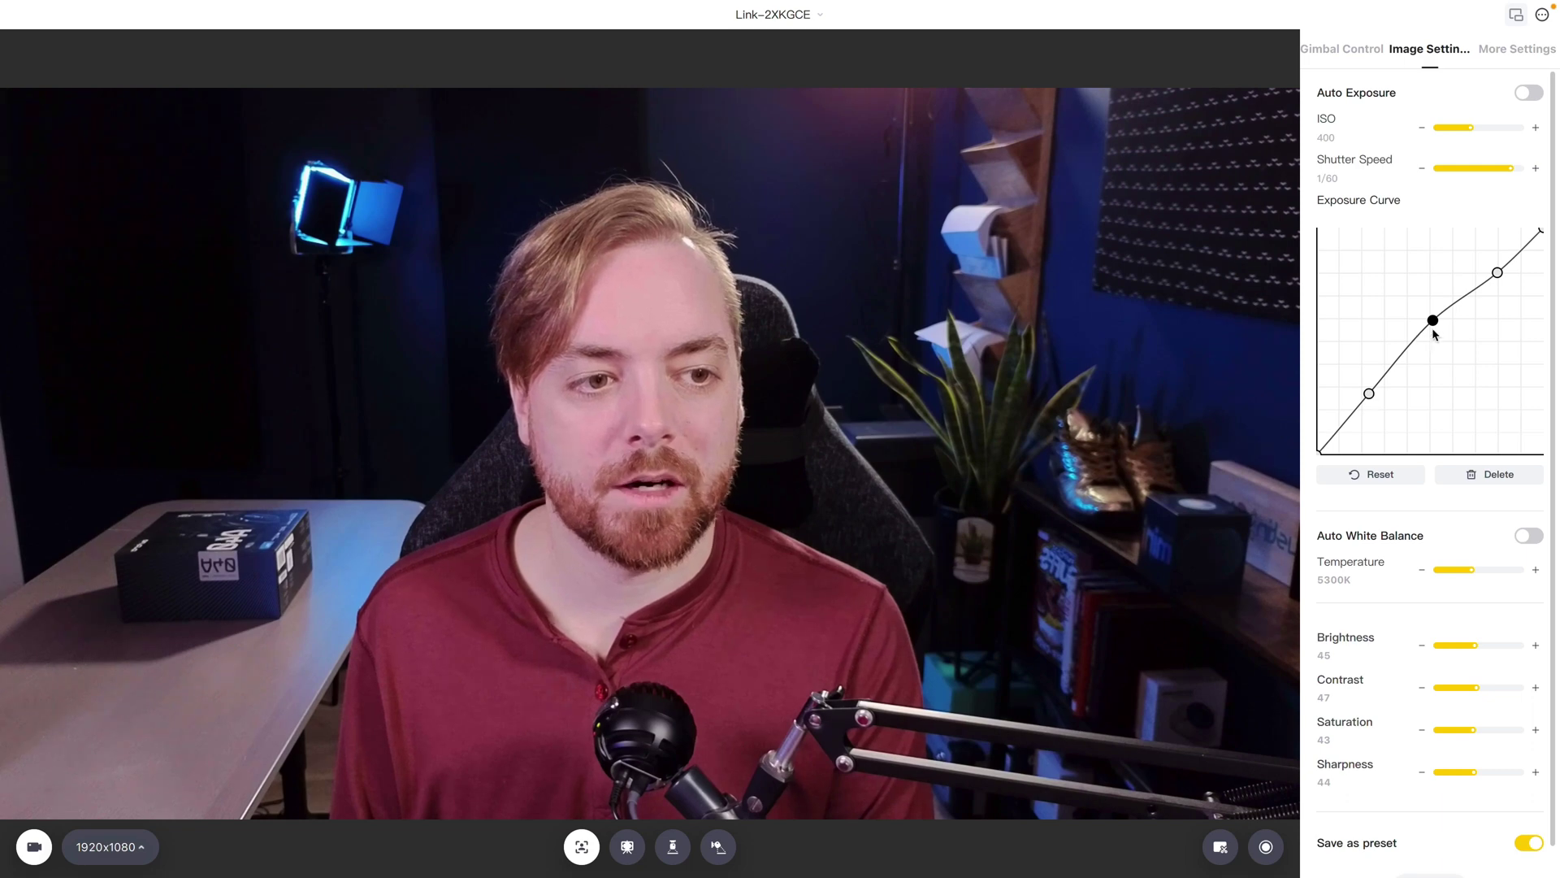
pyautogui.moveTo(1436, 324); pyautogui.dragTo(1438, 328)
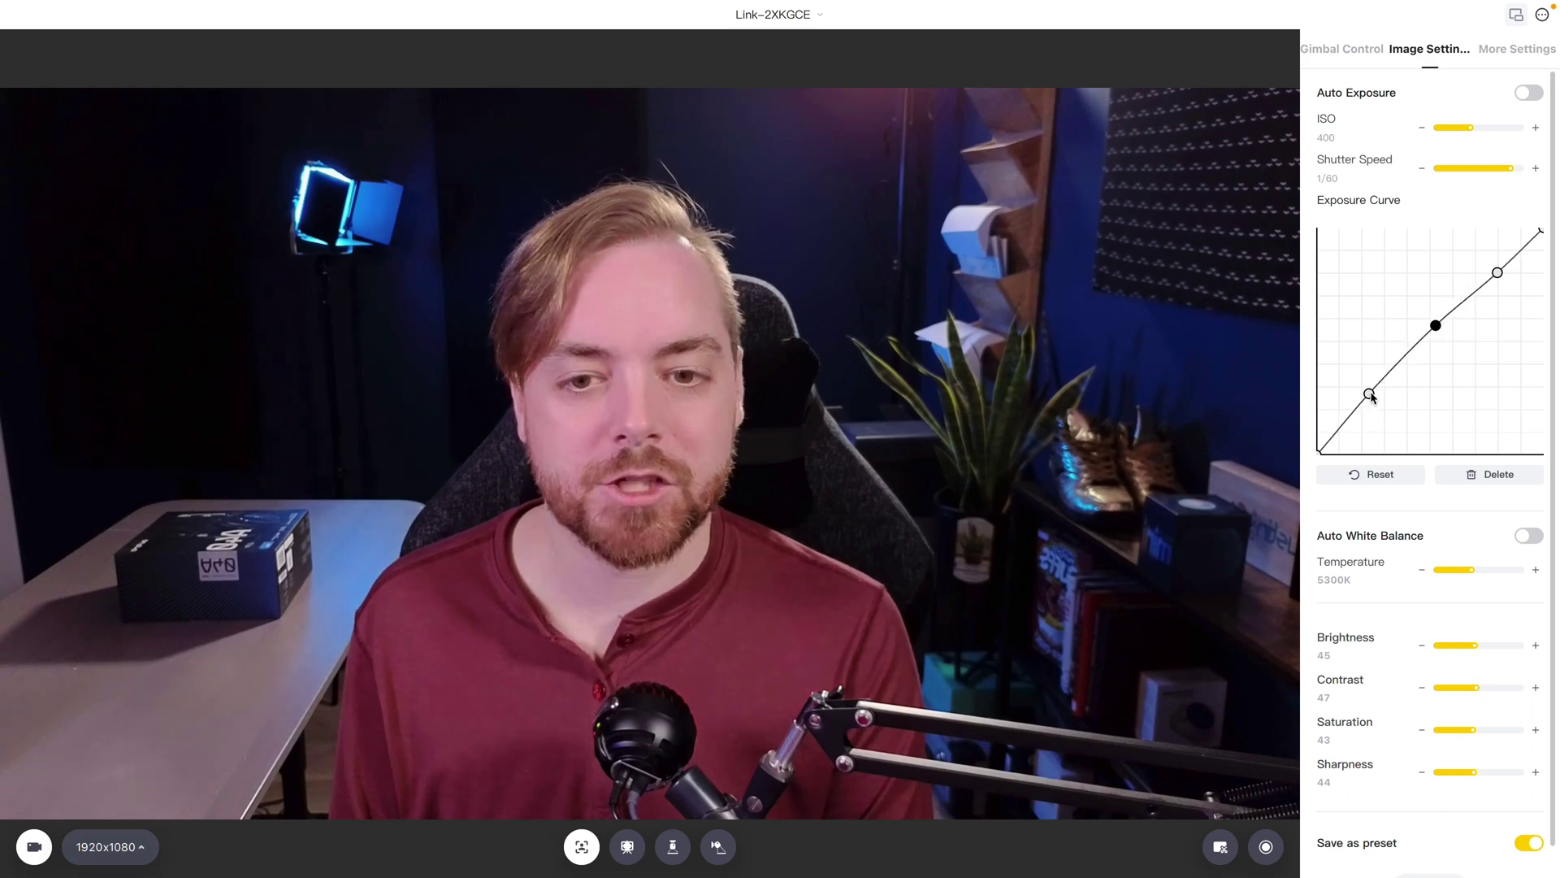
pyautogui.moveTo(1370, 395)
pyautogui.mouseDown()
pyautogui.moveTo(1387, 416)
pyautogui.moveTo(1350, 385)
pyautogui.moveTo(1368, 399)
pyautogui.mouseUp()
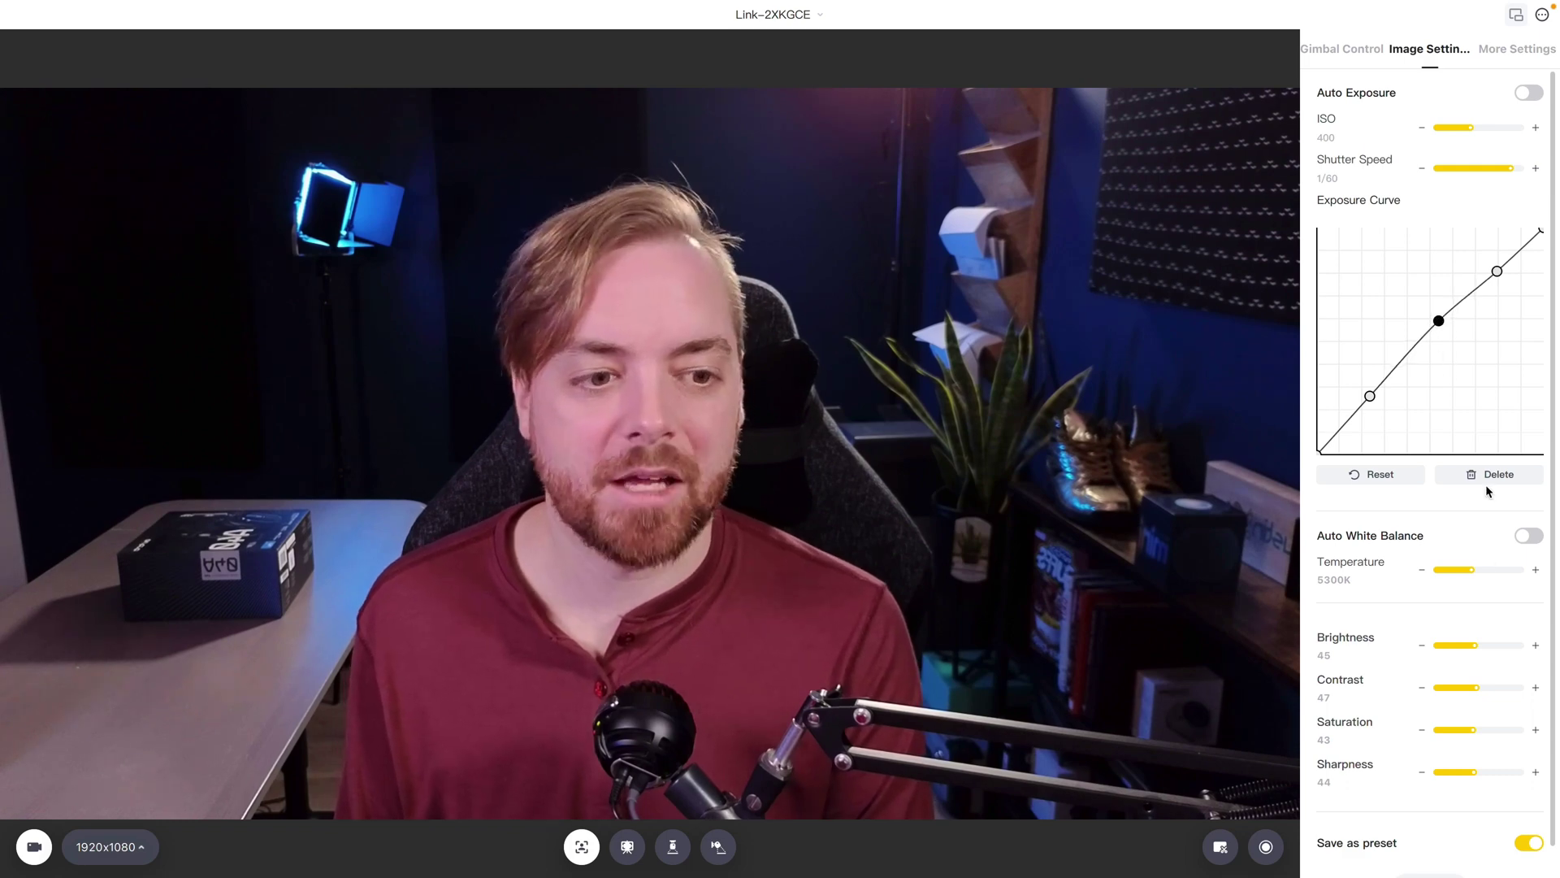
pyautogui.moveTo(1472, 576)
pyautogui.mouseDown()
pyautogui.moveTo(1505, 576)
pyautogui.moveTo(1444, 573)
pyautogui.moveTo(1470, 573)
pyautogui.mouseUp()
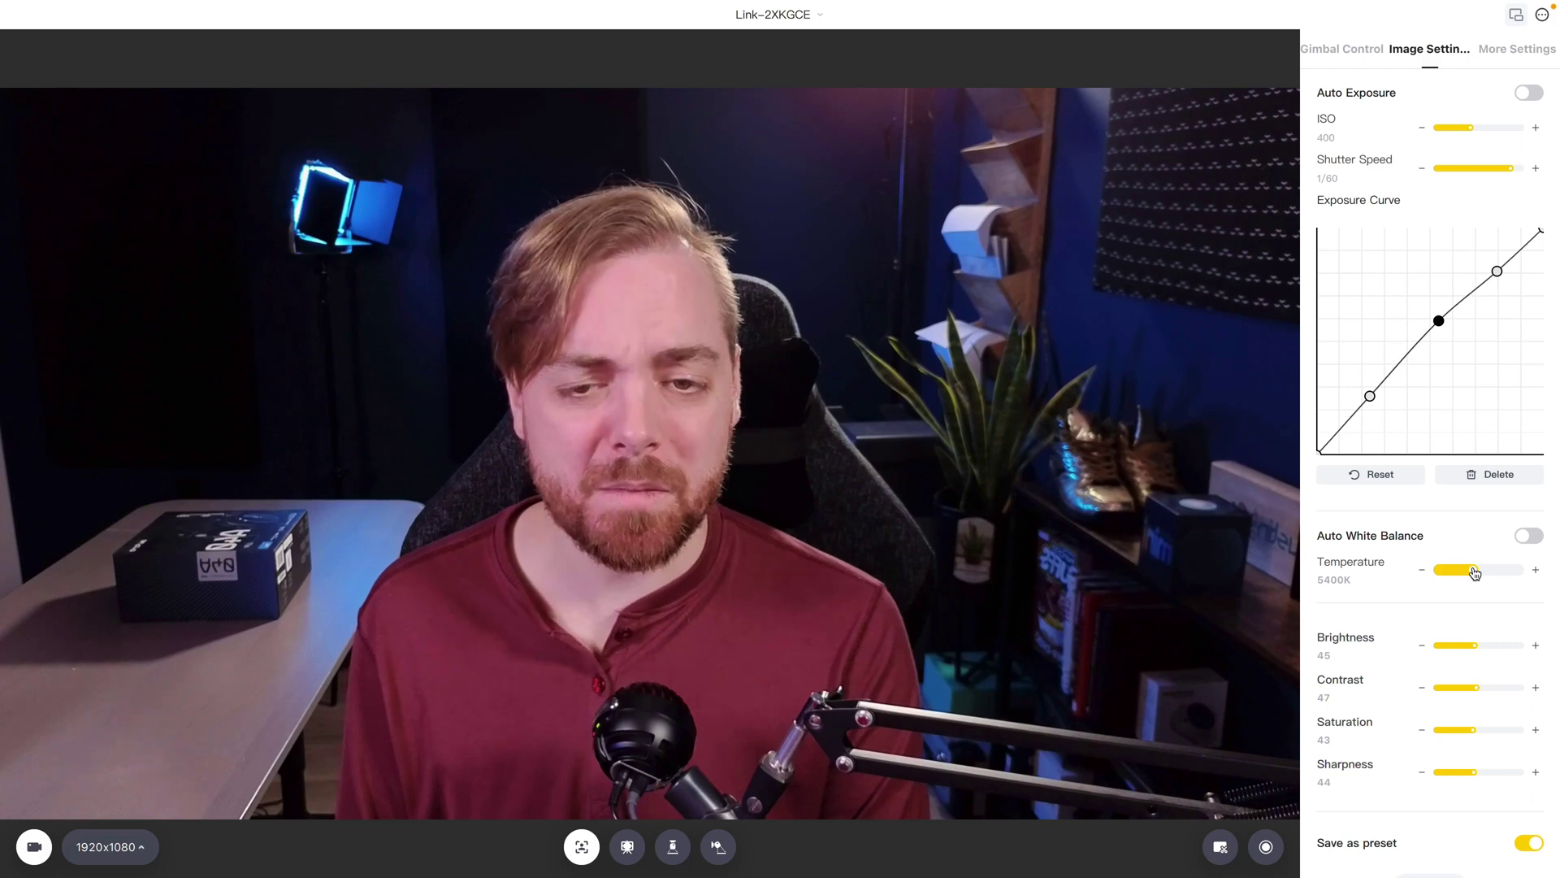
# - Set temperature 5300K and brightness 54, then preview maximums before settling contrast 44 and saturation 47
pyautogui.moveTo(1474, 572); pyautogui.dragTo(1473, 574)
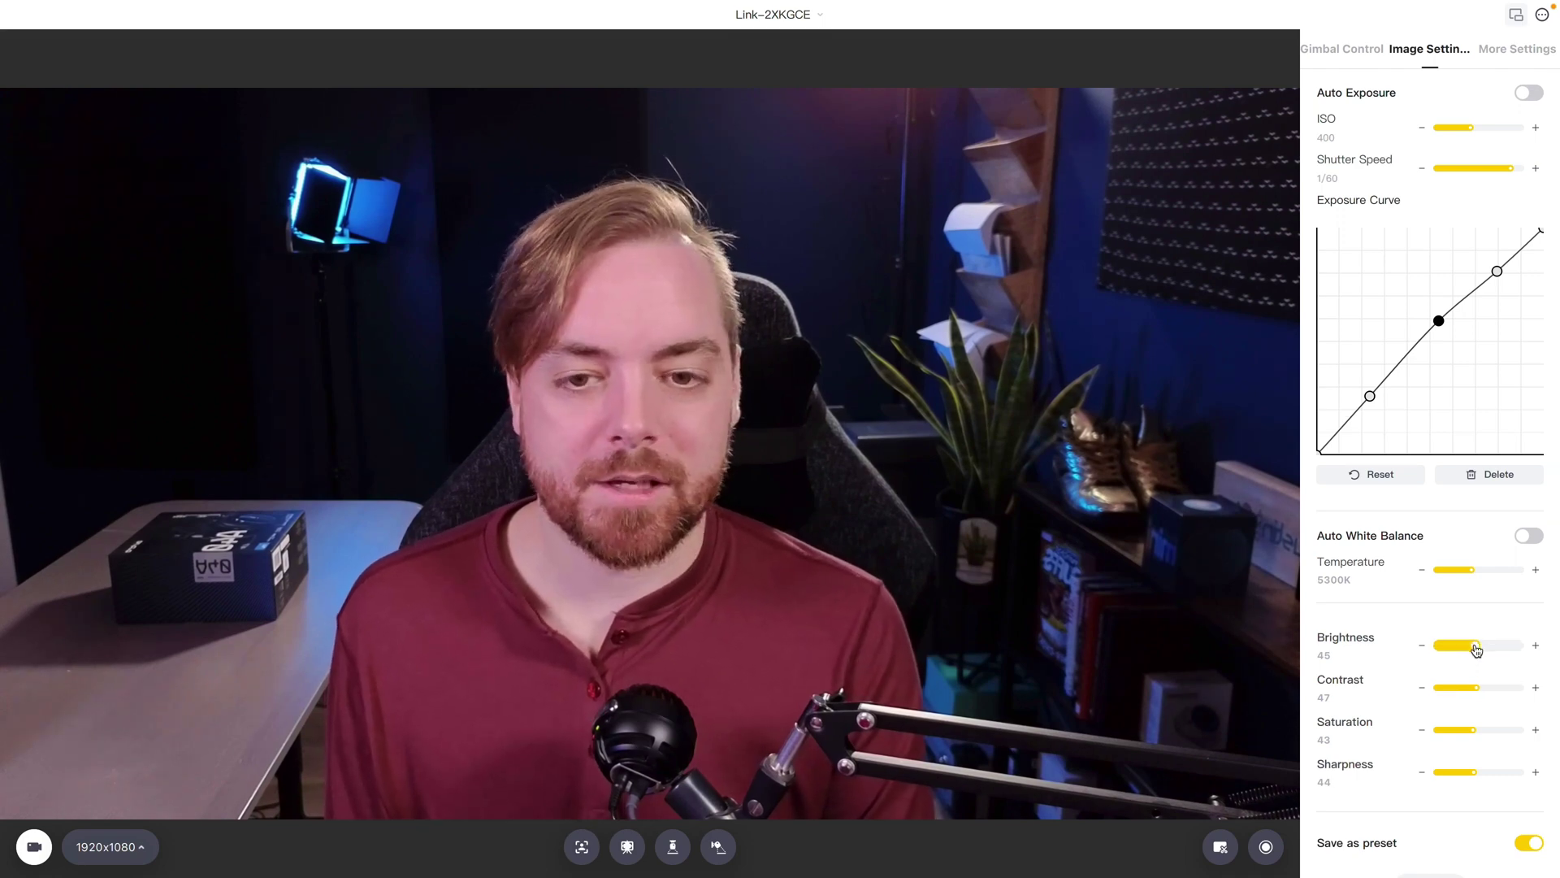
pyautogui.moveTo(1476, 648); pyautogui.dragTo(1472, 646)
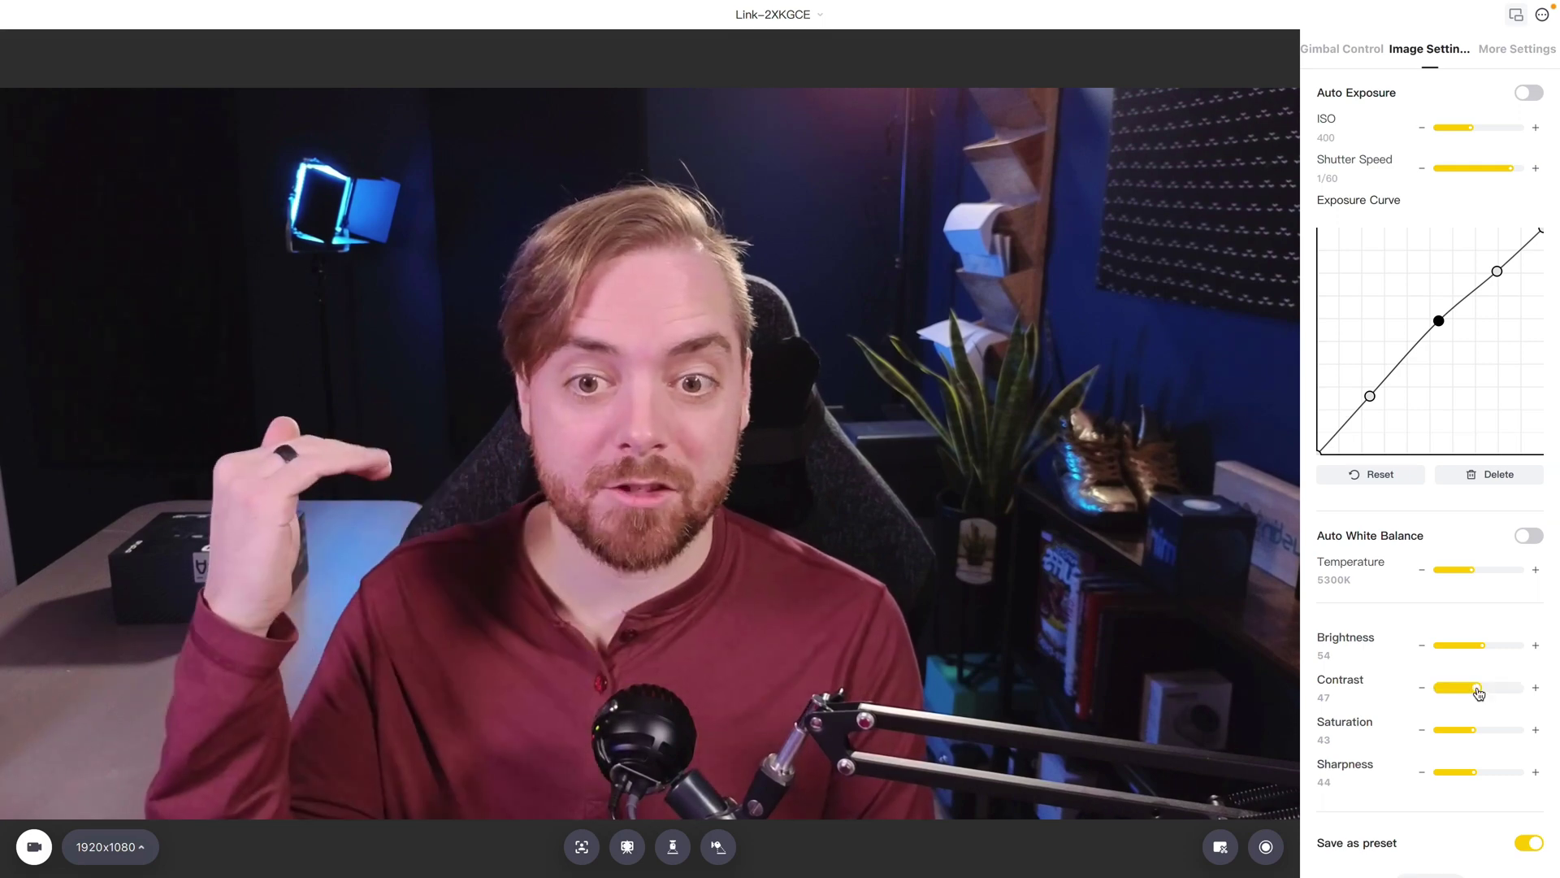
pyautogui.moveTo(1479, 692)
pyautogui.mouseDown()
pyautogui.moveTo(1532, 691)
pyautogui.moveTo(1478, 690)
pyautogui.mouseUp()
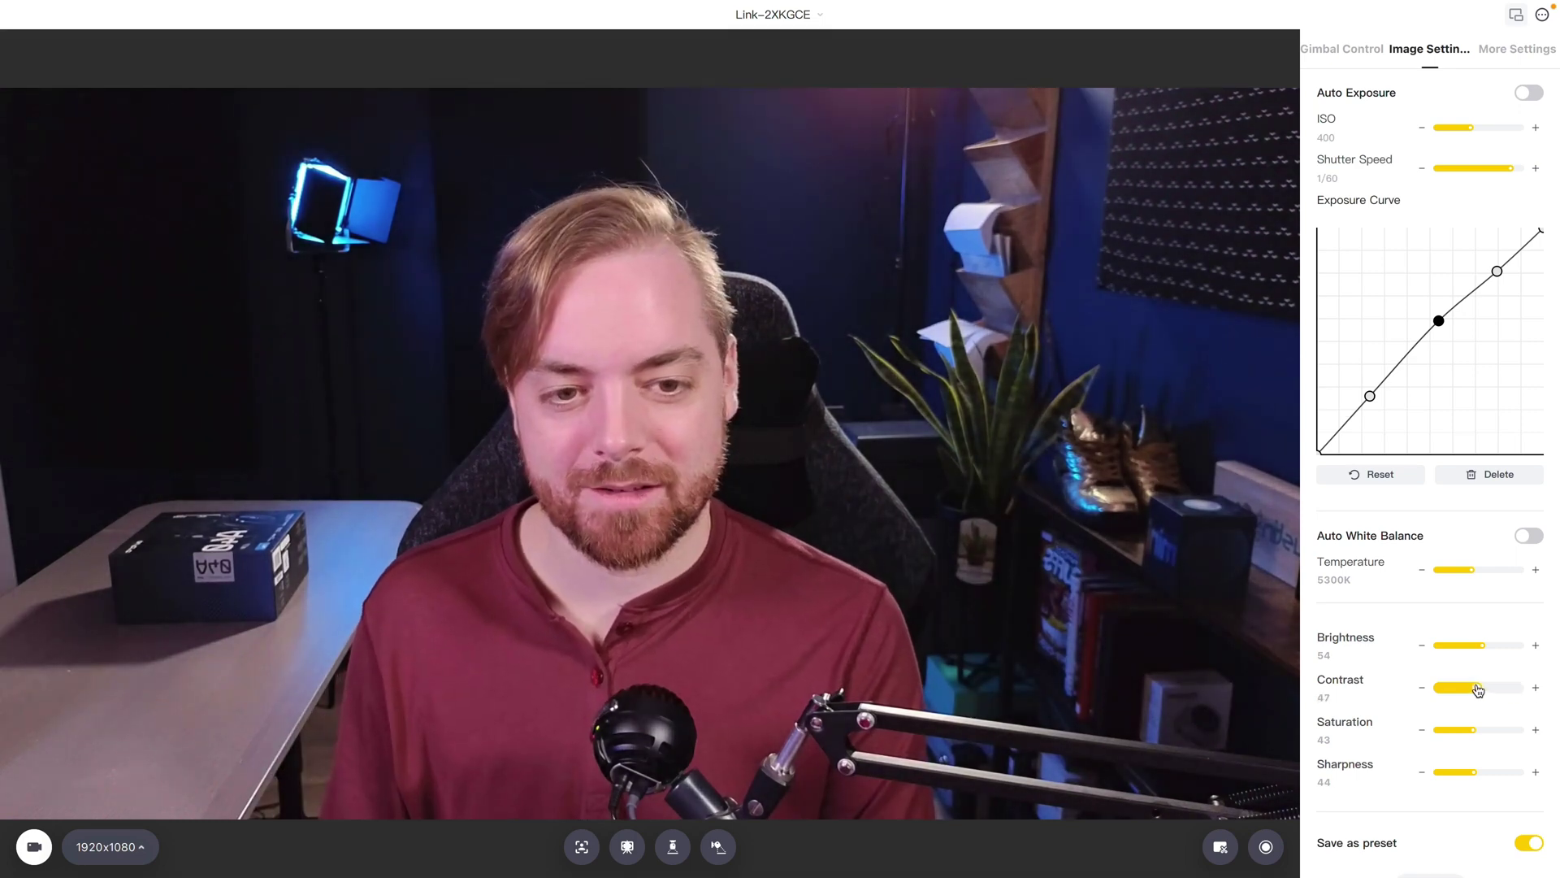
pyautogui.moveTo(1477, 690); pyautogui.dragTo(1476, 690)
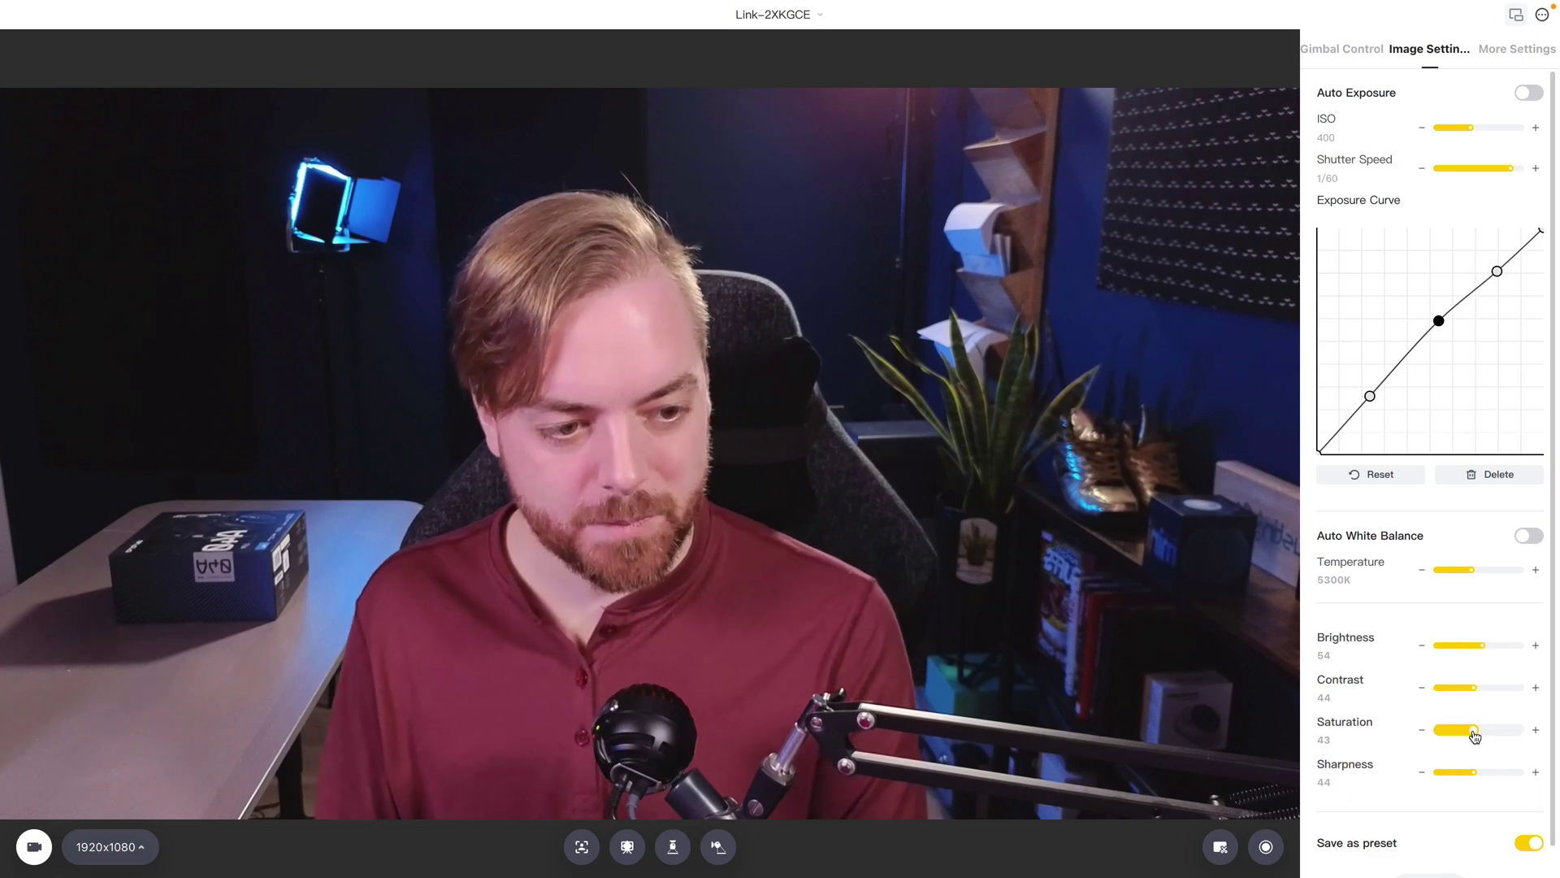
pyautogui.moveTo(1475, 728)
pyautogui.mouseDown()
pyautogui.moveTo(1528, 731)
pyautogui.moveTo(1430, 724)
pyautogui.moveTo(1476, 729)
pyautogui.mouseUp()
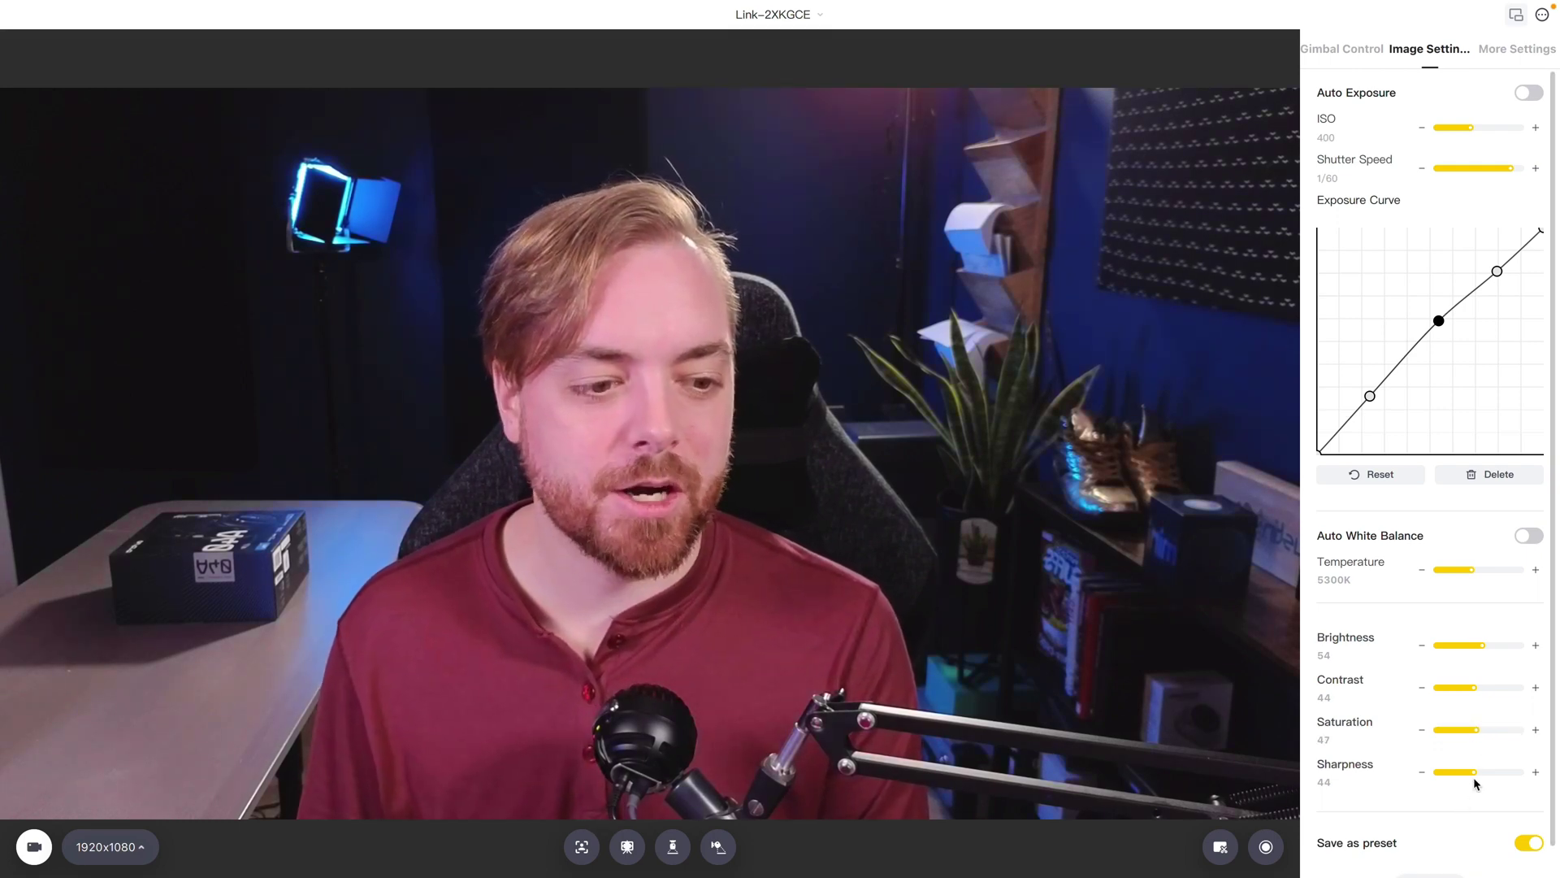
# - Try sharpness at 100 and 0, settle it at 46, and return to Gimbal Control
pyautogui.moveTo(1476, 774); pyautogui.dragTo(1246, 751)
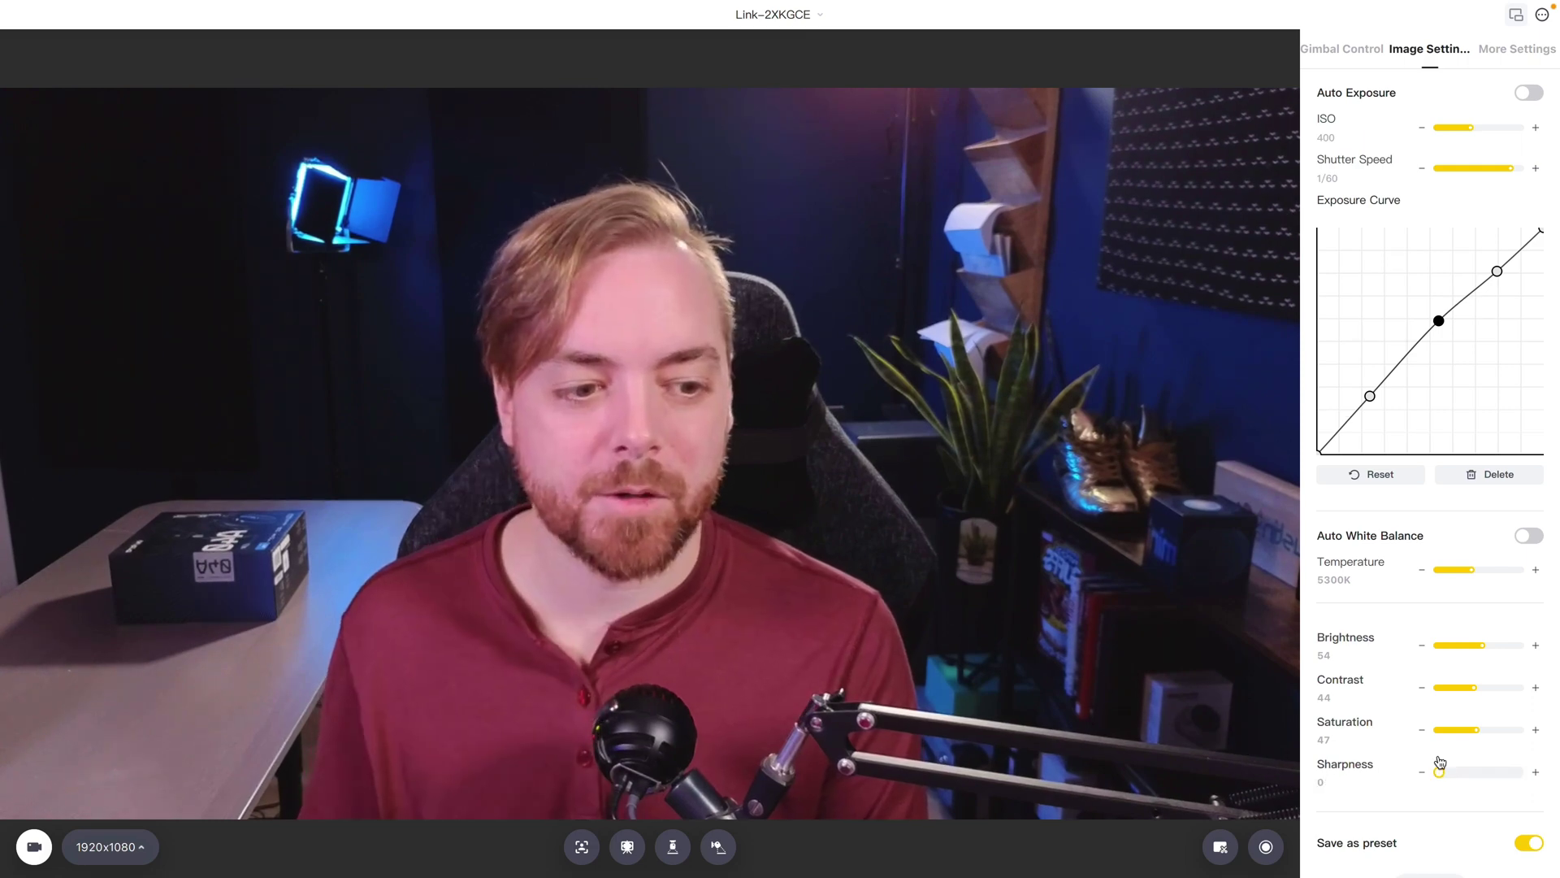
pyautogui.moveTo(1439, 772); pyautogui.dragTo(1474, 776)
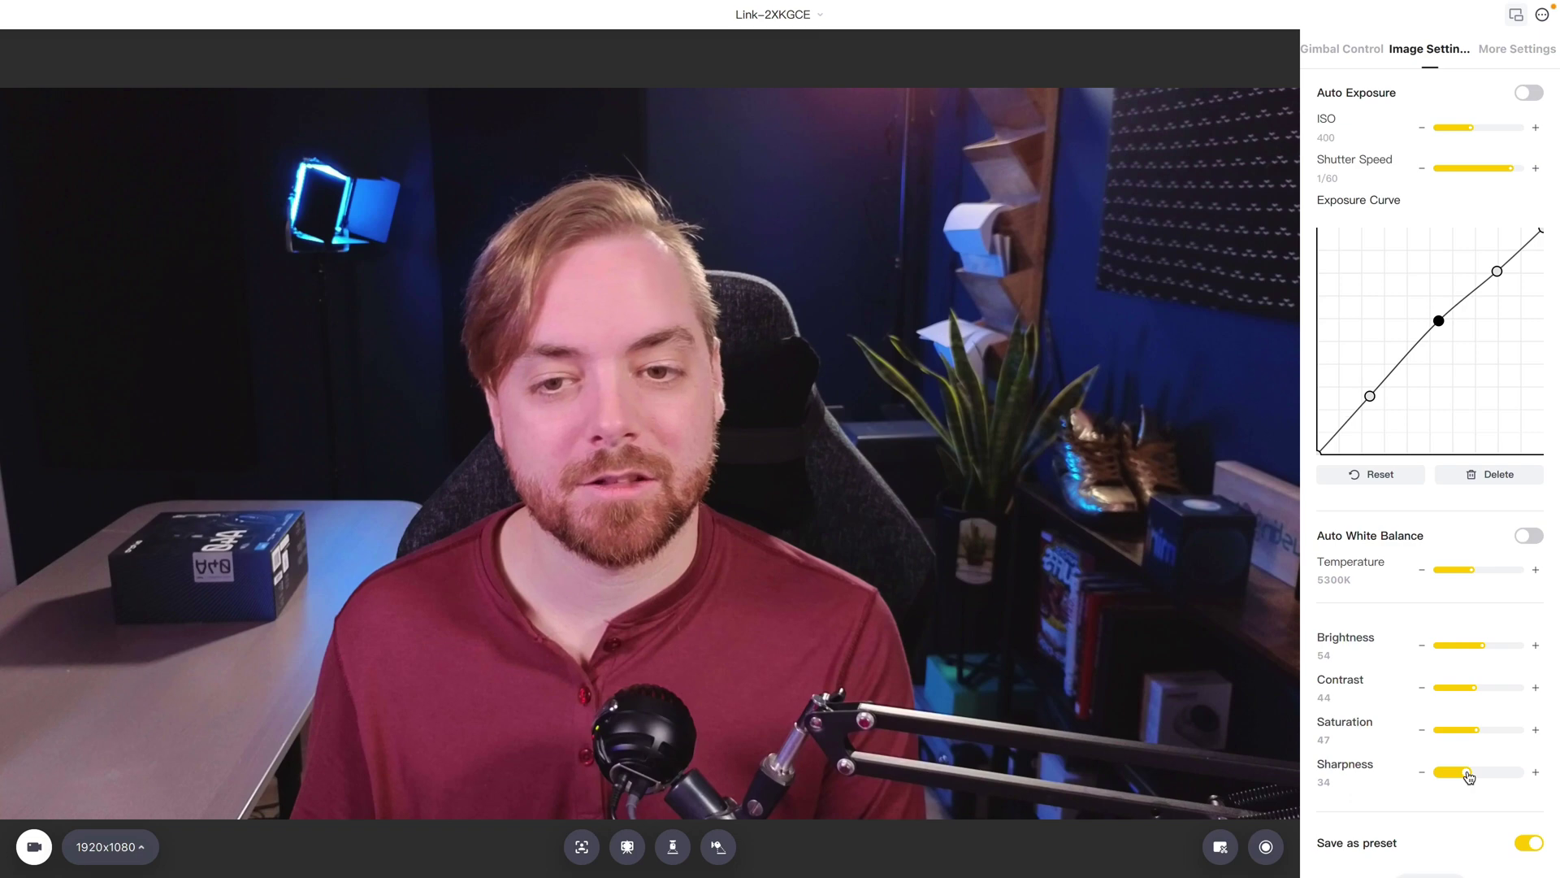
pyautogui.moveTo(1473, 776); pyautogui.dragTo(1482, 778)
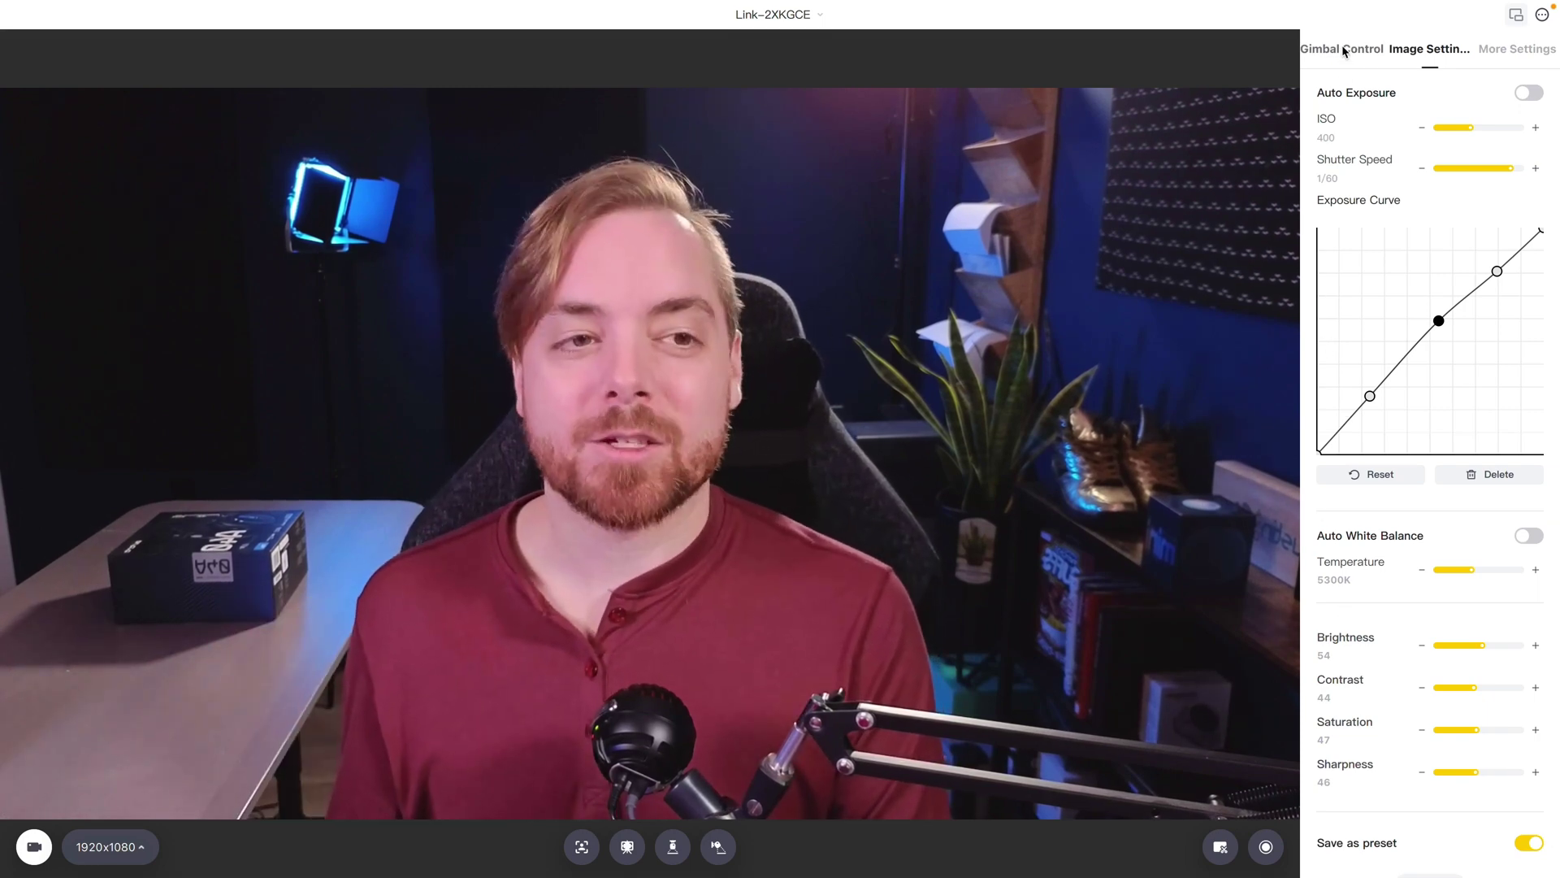
pyautogui.click(1342, 49)
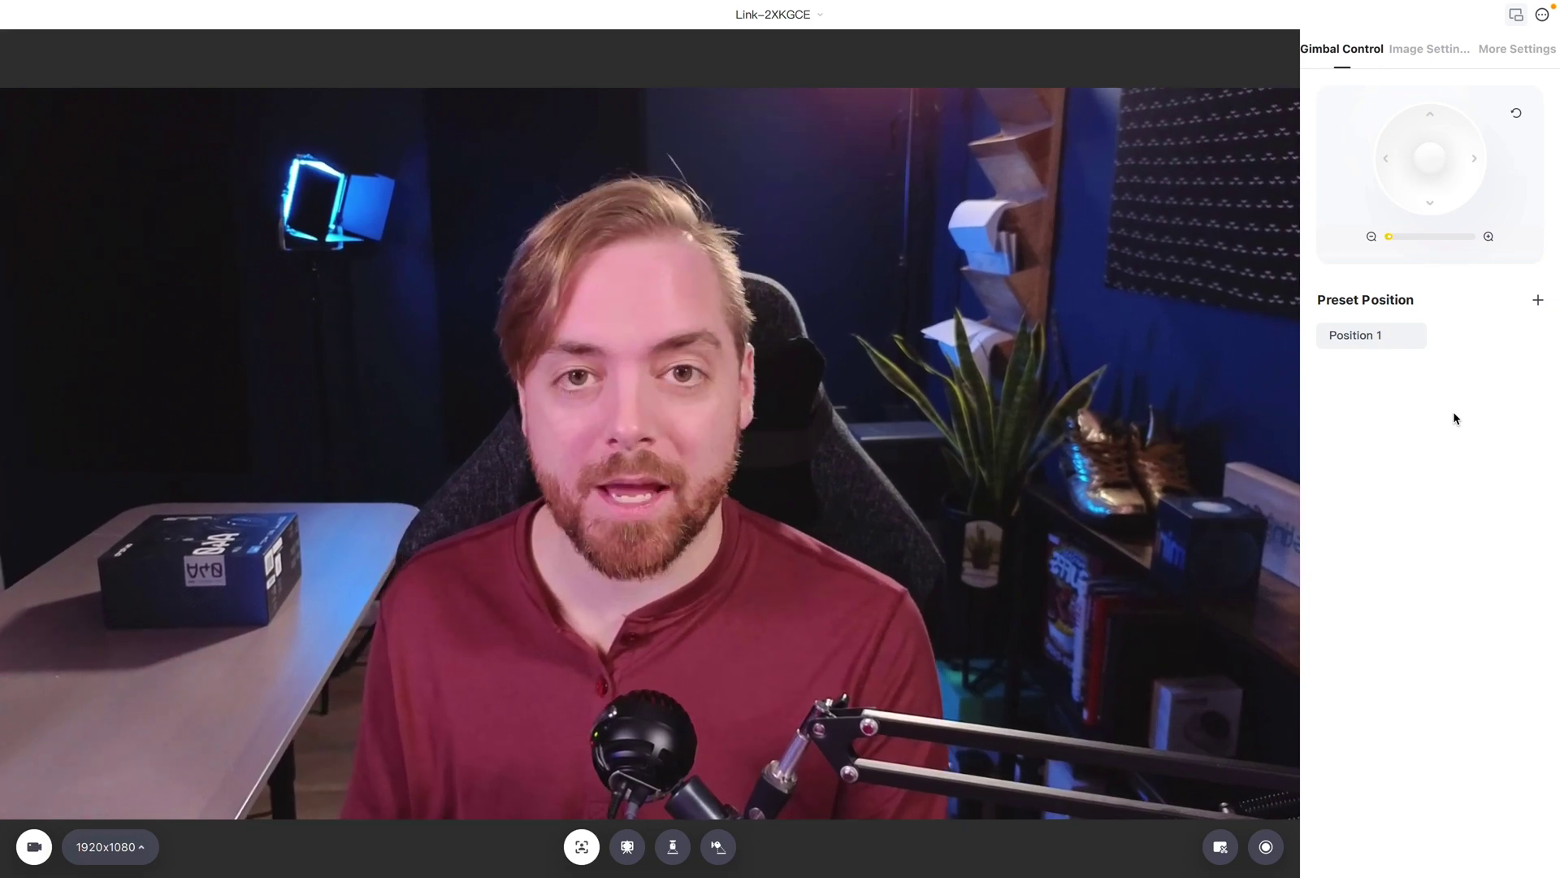
# - Switch over to OBS Studio and start choosing the Big GAME / Litte Justin scene
pyautogui.hotkey('ctrl', 'Right')
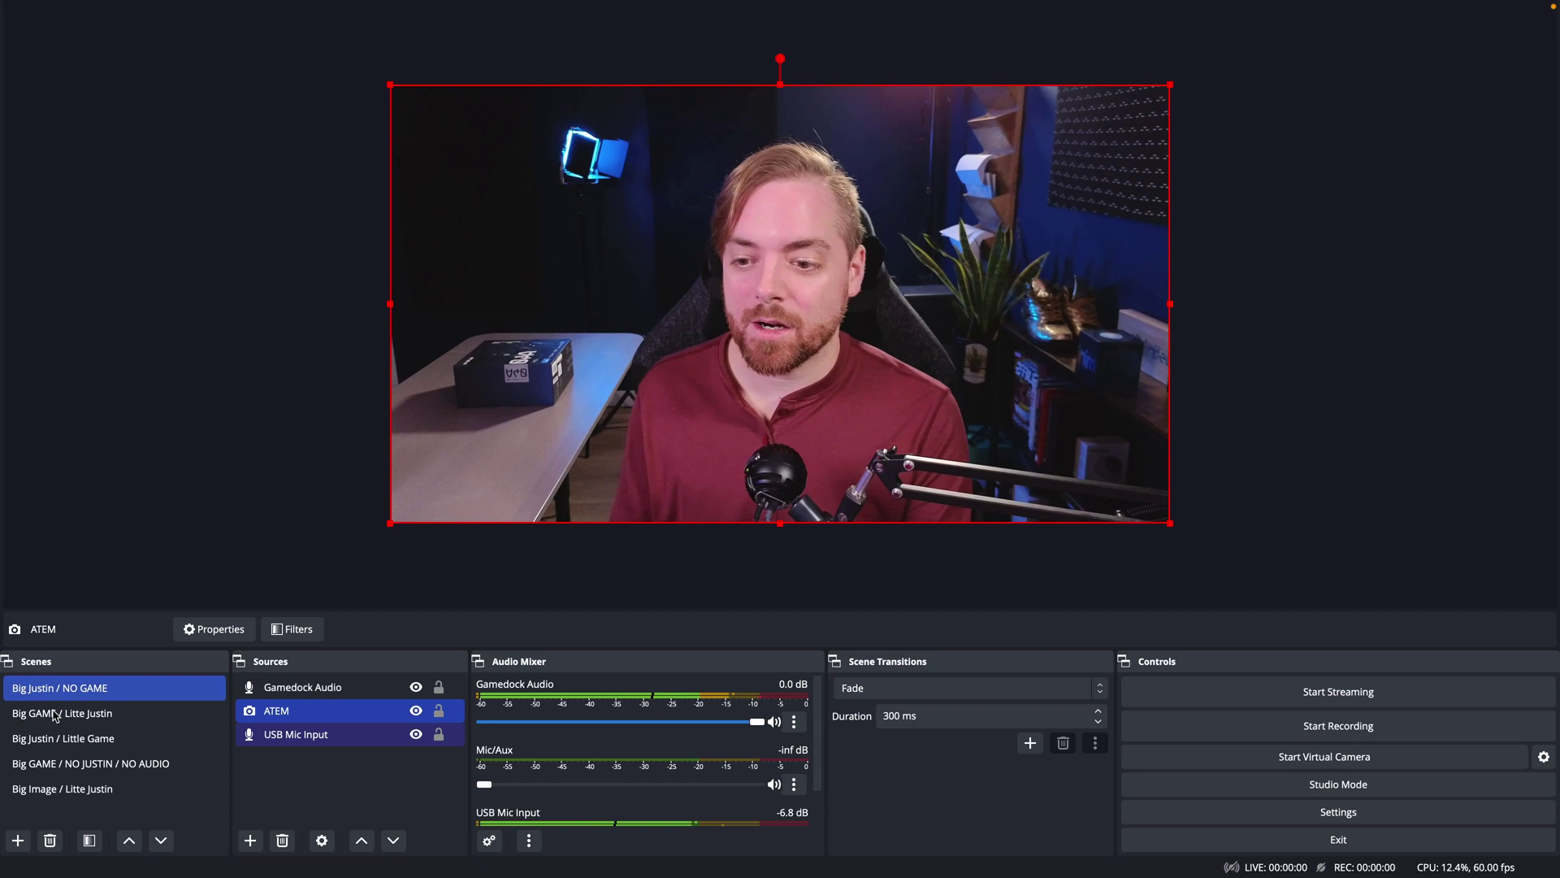
pyautogui.click(58, 736)
# - Make Big GAME / Litte Justin the active OBS scene, then reload the weapon in the match
pyautogui.click(82, 718)
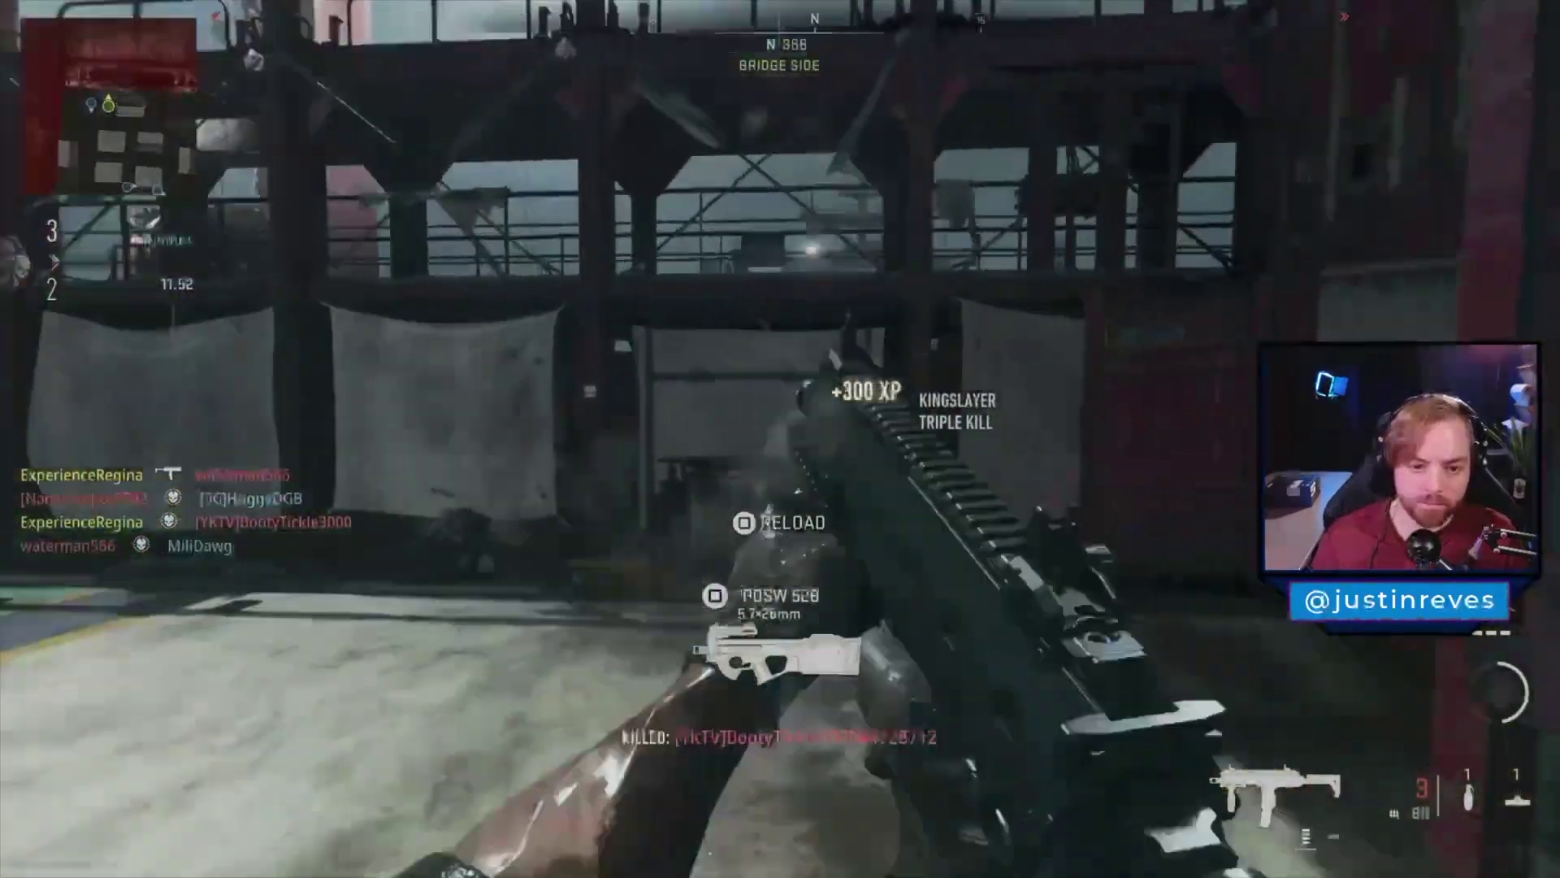
pyautogui.press('r')
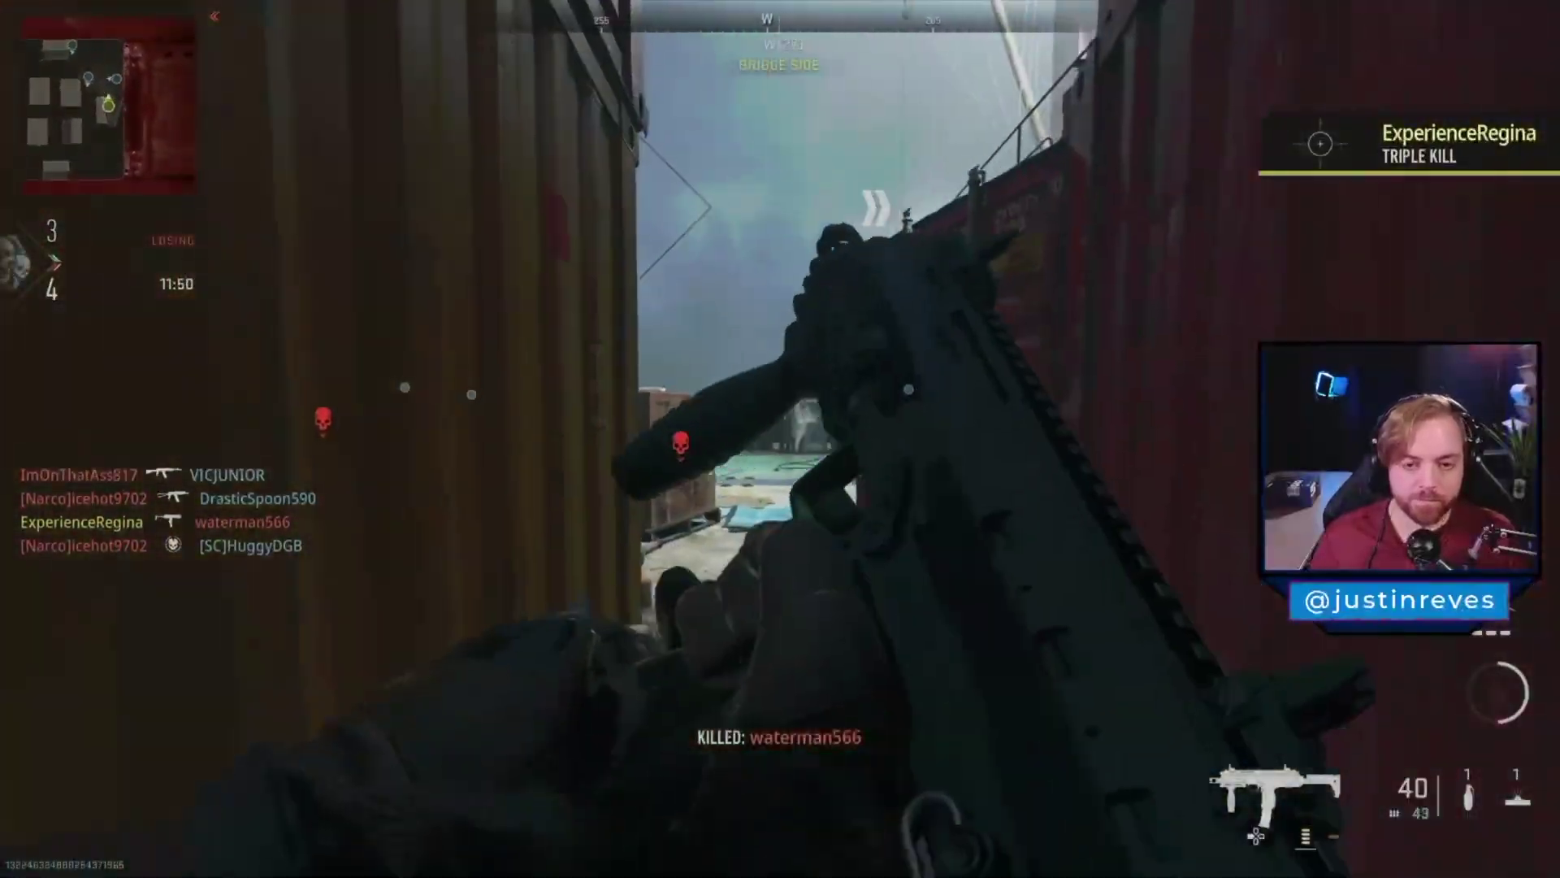